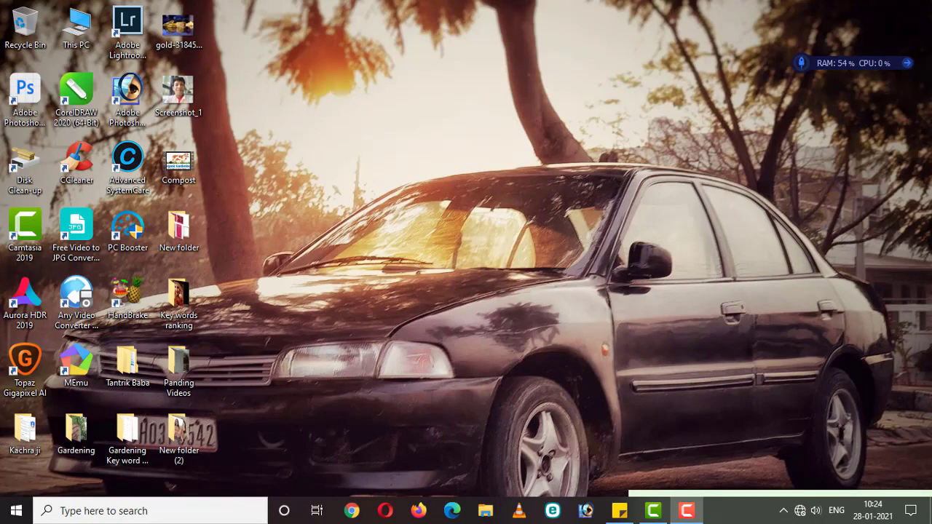
# - Launch Adobe Photoshop and open gold-3184582_1920 and Screenshot_1 together from the Desktop
pyautogui.doubleClick(130, 89)
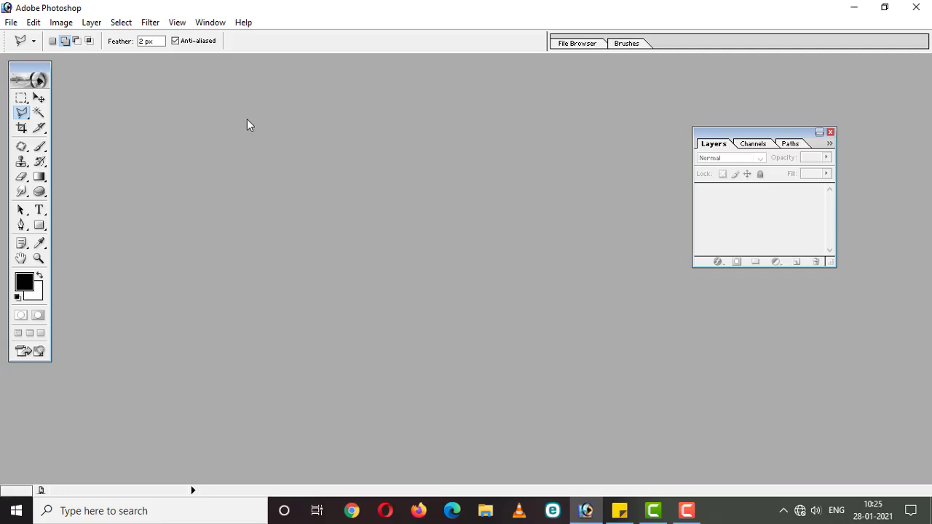
pyautogui.click(14, 23)
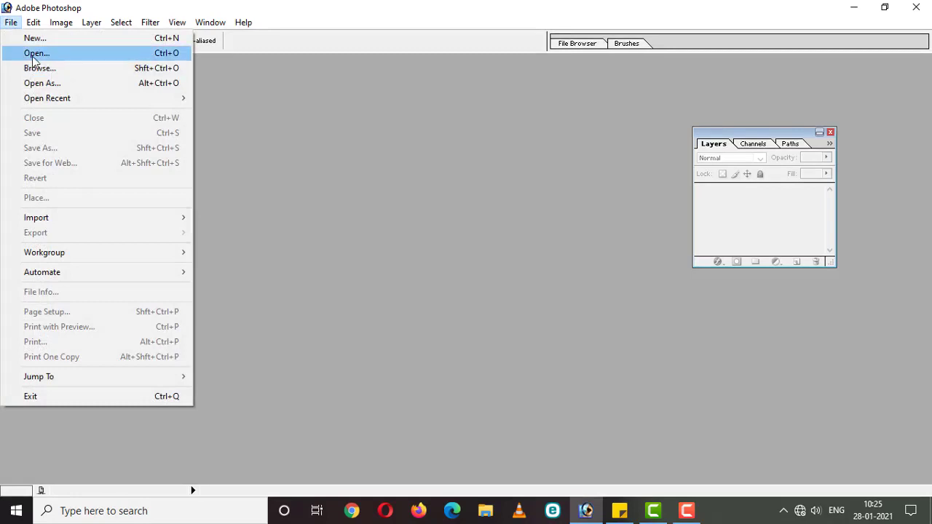
pyautogui.click(33, 57)
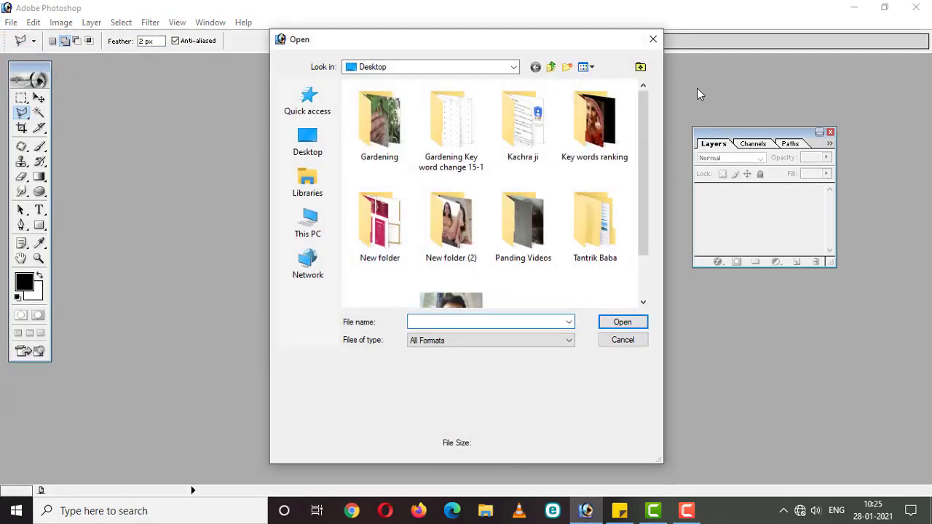
pyautogui.moveTo(650, 113); pyautogui.dragTo(653, 191)
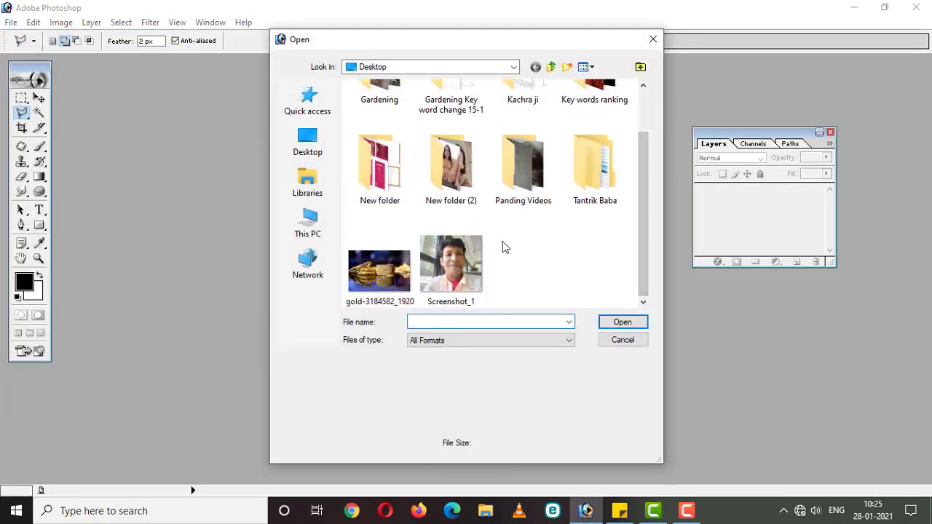
pyautogui.moveTo(502, 241); pyautogui.dragTo(366, 311)
pyautogui.click(608, 322)
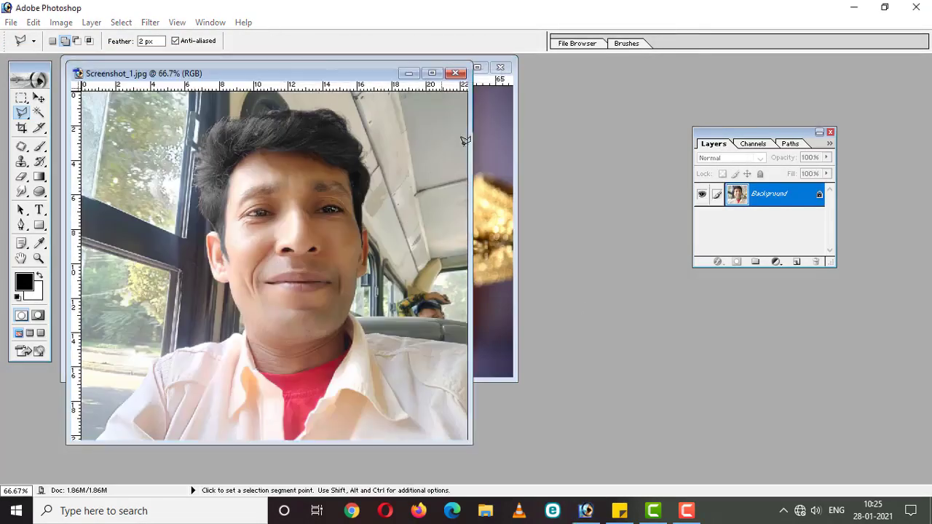
# - Reposition the Screenshot_1.jpg window so it partly overlaps the gold-3184582_1920.jpg window and stays clear of the Layers palette
pyautogui.moveTo(279, 75); pyautogui.dragTo(536, 79)
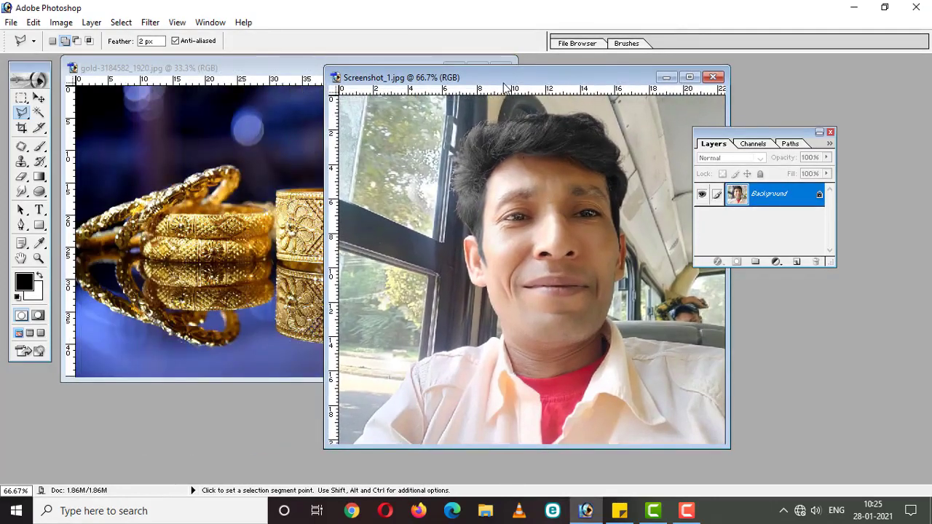
pyautogui.moveTo(554, 81); pyautogui.dragTo(712, 96)
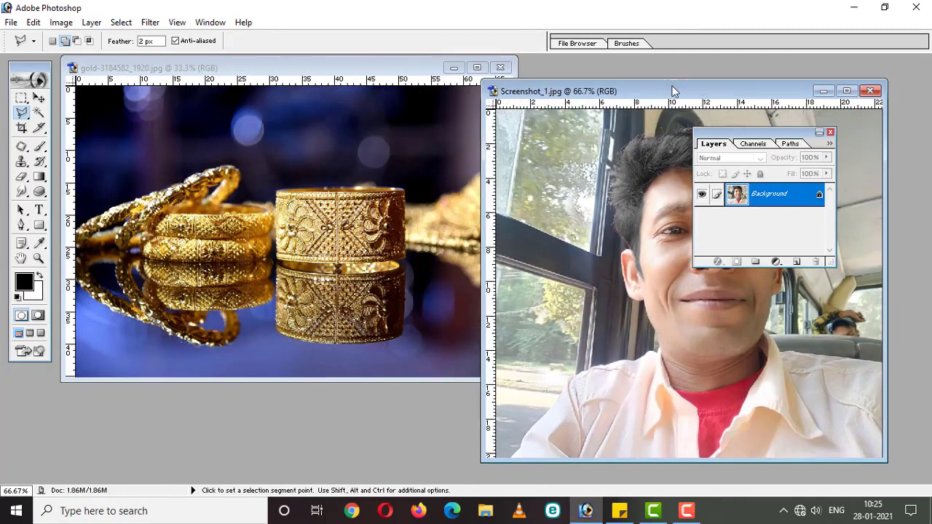
pyautogui.moveTo(668, 86); pyautogui.dragTo(367, 77)
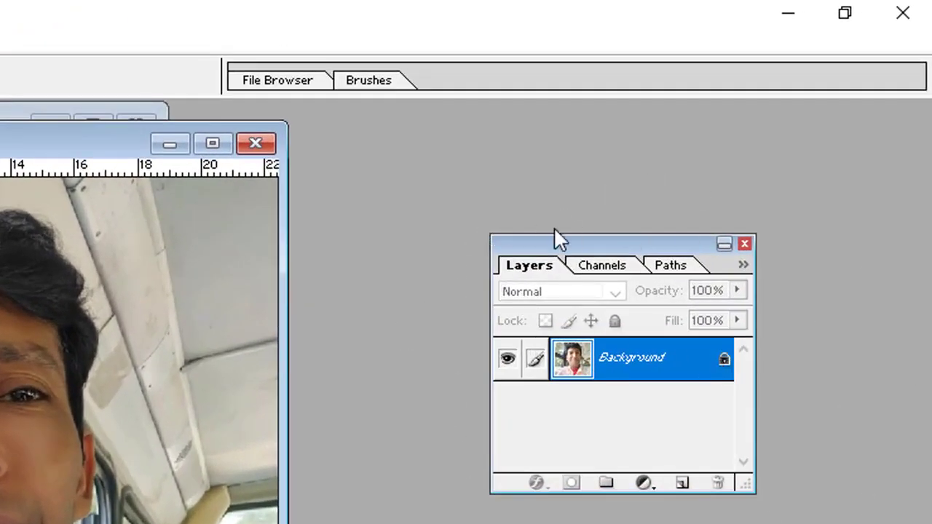
# - Hide and redisplay the Layers palette, and try duplicating the portrait's Background layer
pyautogui.click(746, 243)
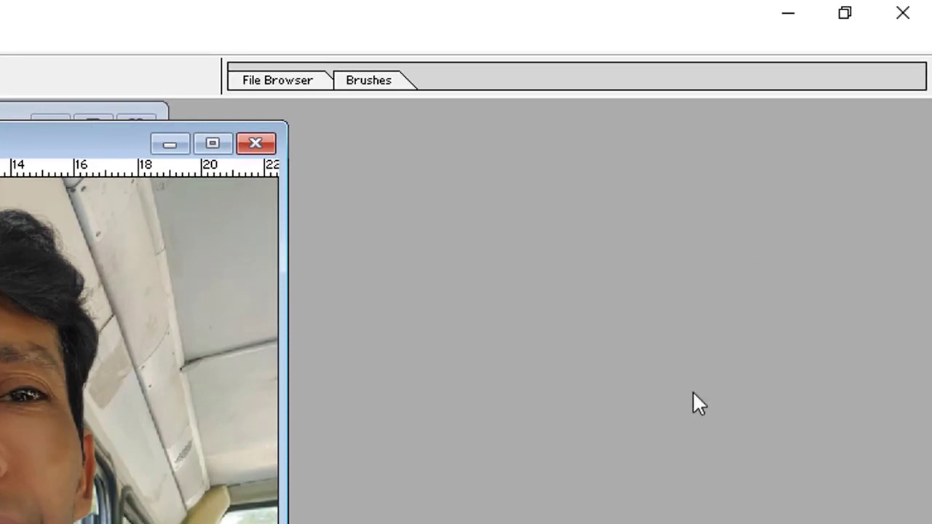
pyautogui.press('F7')
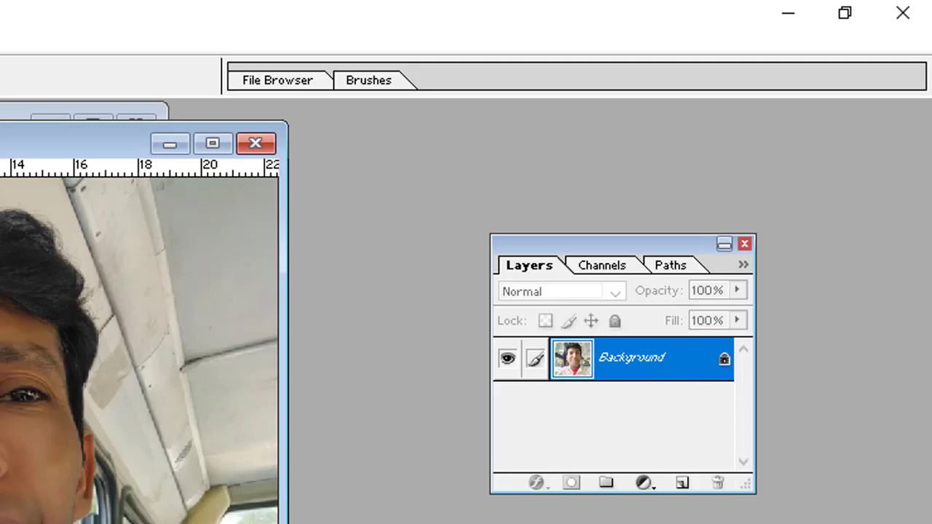
pyautogui.hotkey('ctrl', 'j')
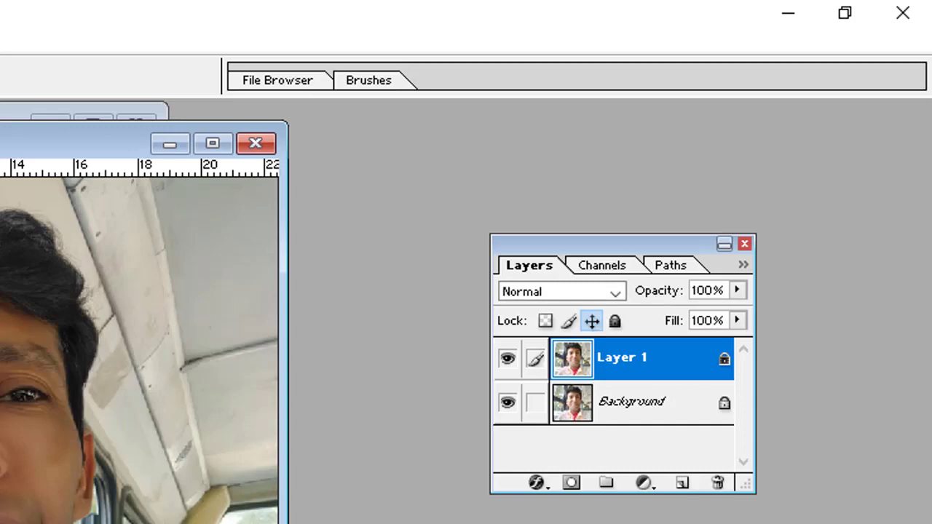
pyautogui.hotkey('ctrl', 'z')
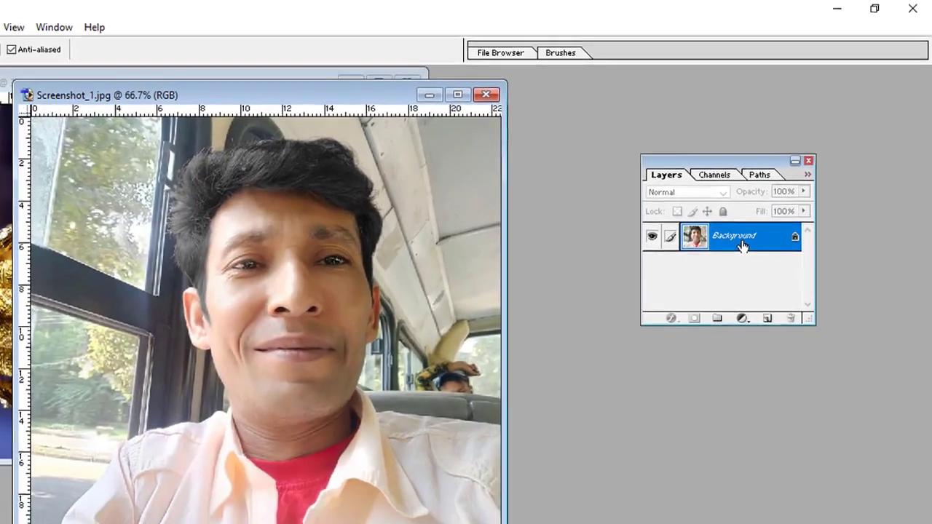
# - Convert the portrait's locked Background into a regular layer, keeping the default name, mode and opacity
pyautogui.doubleClick(681, 331)
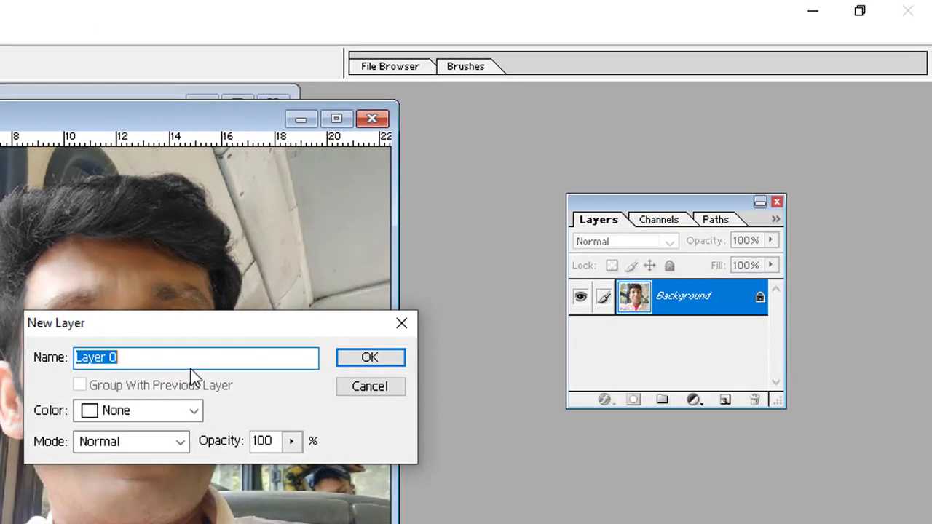
pyautogui.click(371, 358)
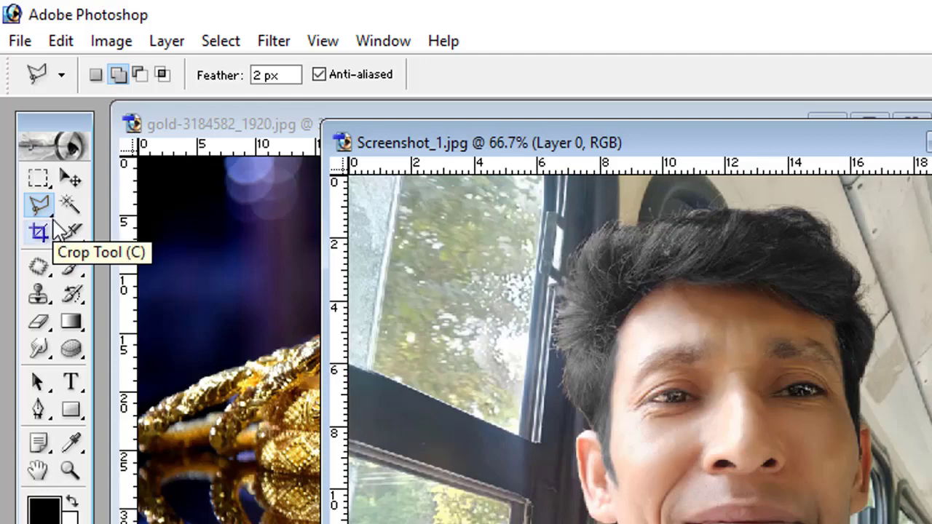
# - Try the Polygonal Lasso Tool with a rough closed selection over the vehicle window beside the man, and deselect it
pyautogui.click(52, 222)
pyautogui.click(44, 210)
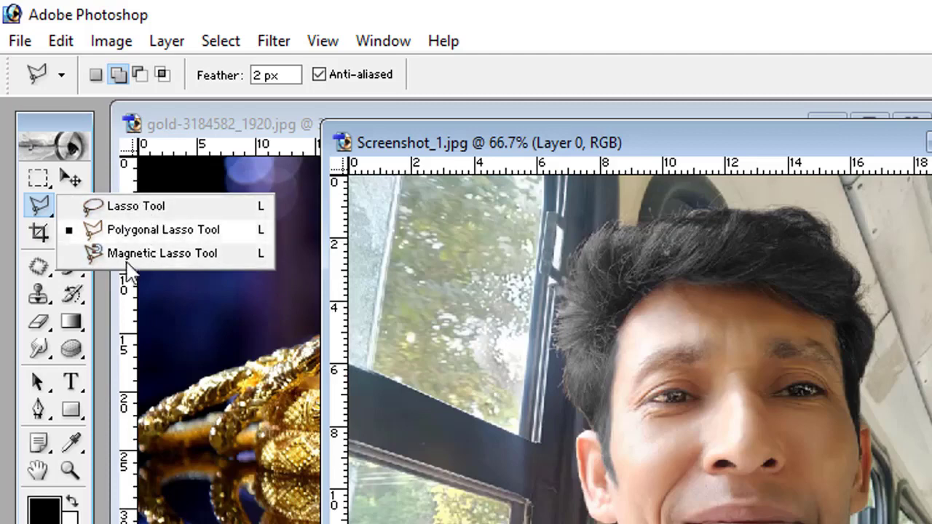
pyautogui.click(158, 232)
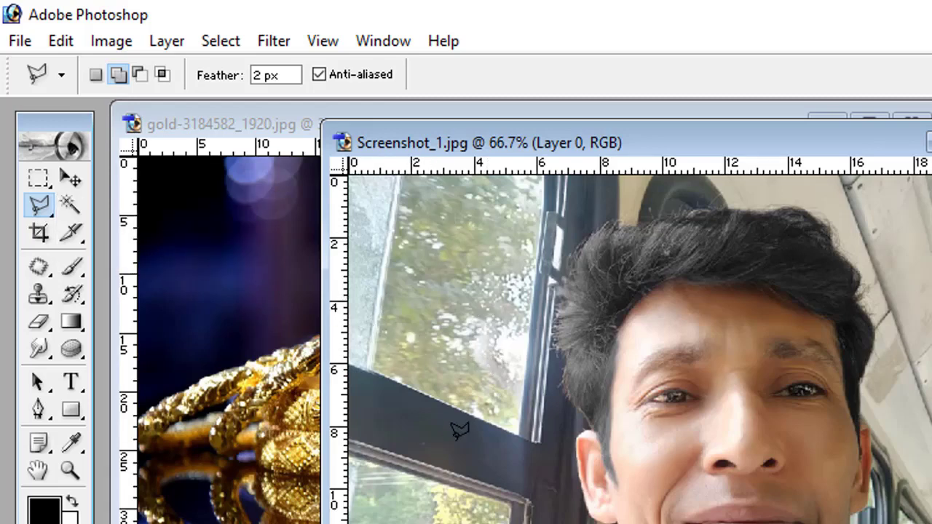
pyautogui.click(489, 508)
pyautogui.click(503, 407)
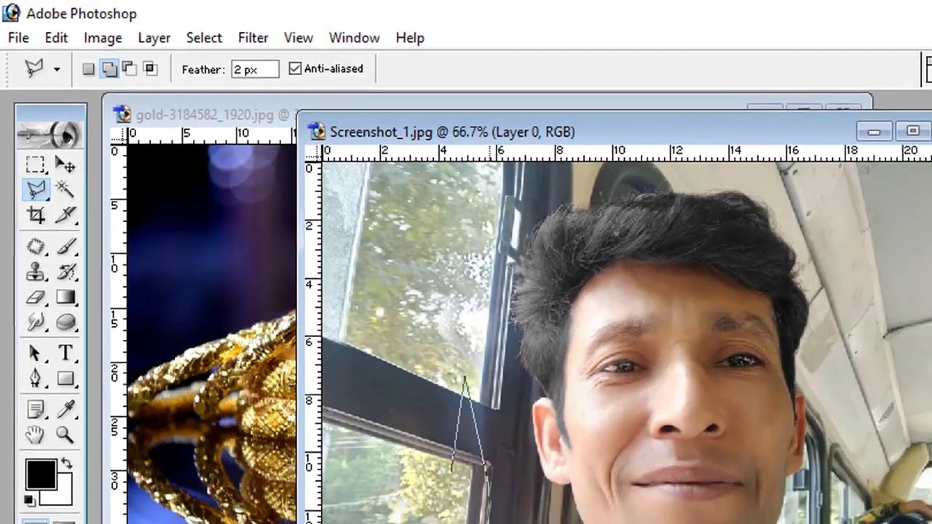
pyautogui.click(486, 468)
pyautogui.click(505, 523)
pyautogui.click(364, 523)
pyautogui.click(357, 410)
pyautogui.click(427, 279)
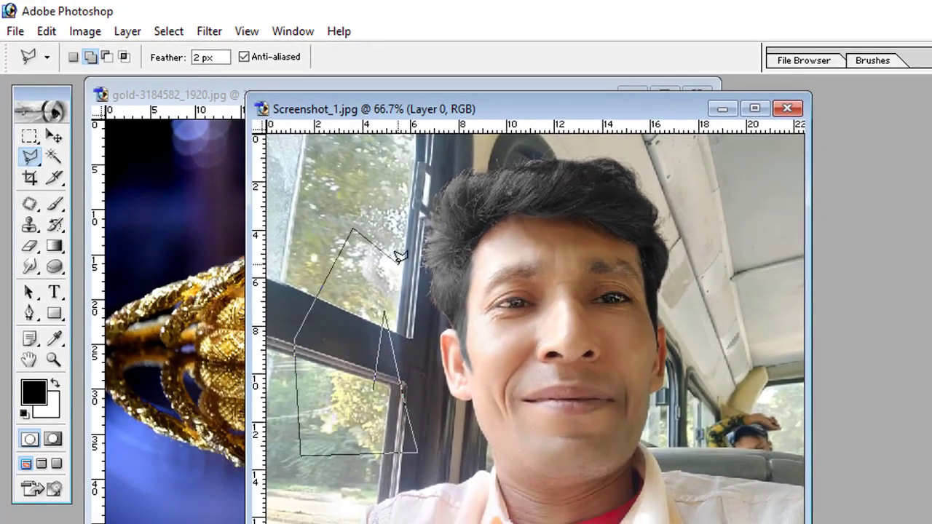
pyautogui.click(400, 261)
pyautogui.click(435, 437)
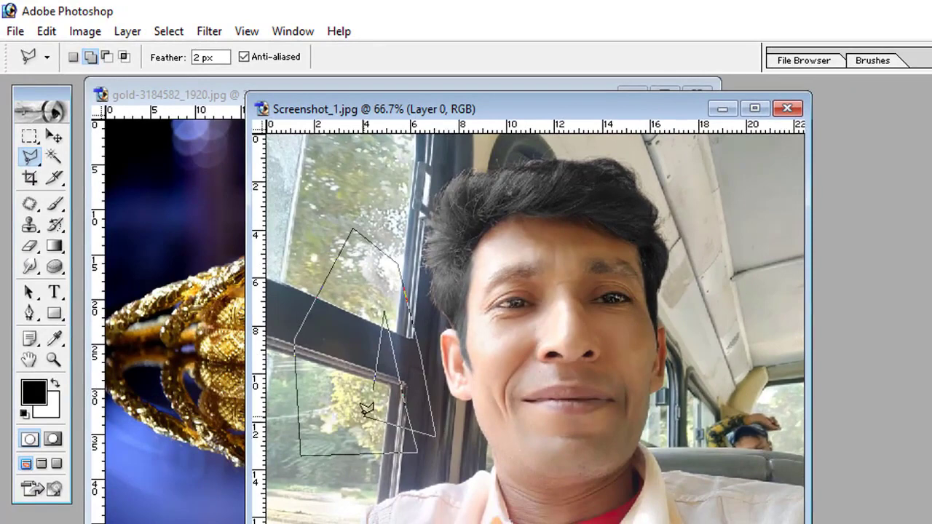
pyautogui.click(365, 417)
pyautogui.click(332, 363)
pyautogui.click(334, 315)
pyautogui.click(363, 275)
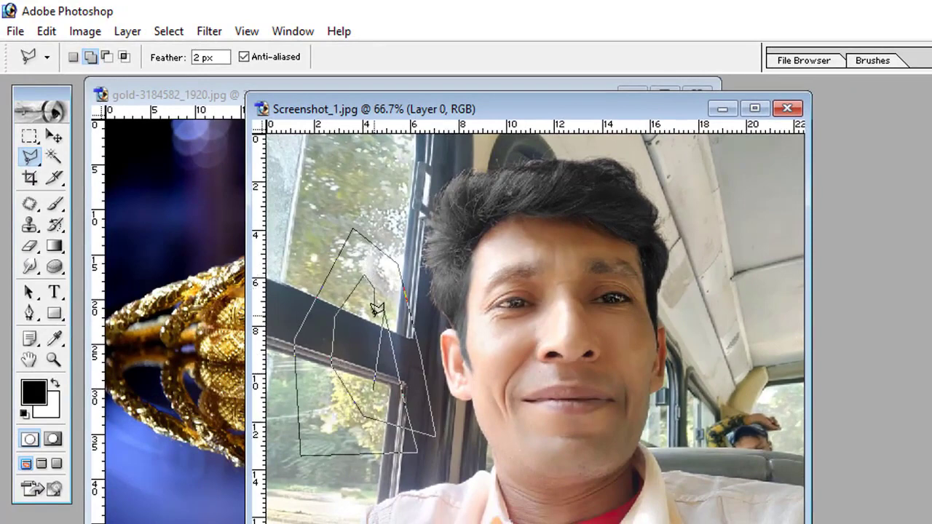
pyautogui.click(384, 312)
pyautogui.click(332, 364)
pyautogui.click(282, 287)
pyautogui.click(302, 218)
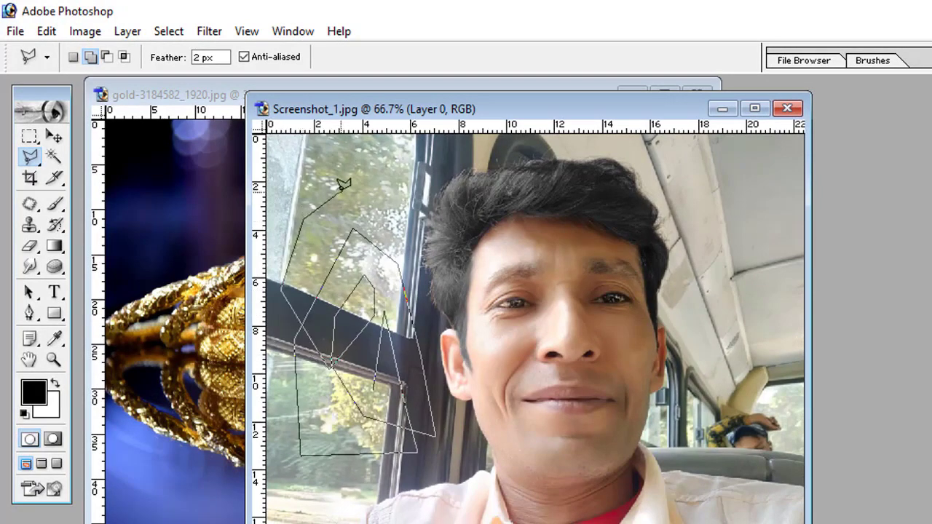
pyautogui.click(342, 193)
pyautogui.click(362, 199)
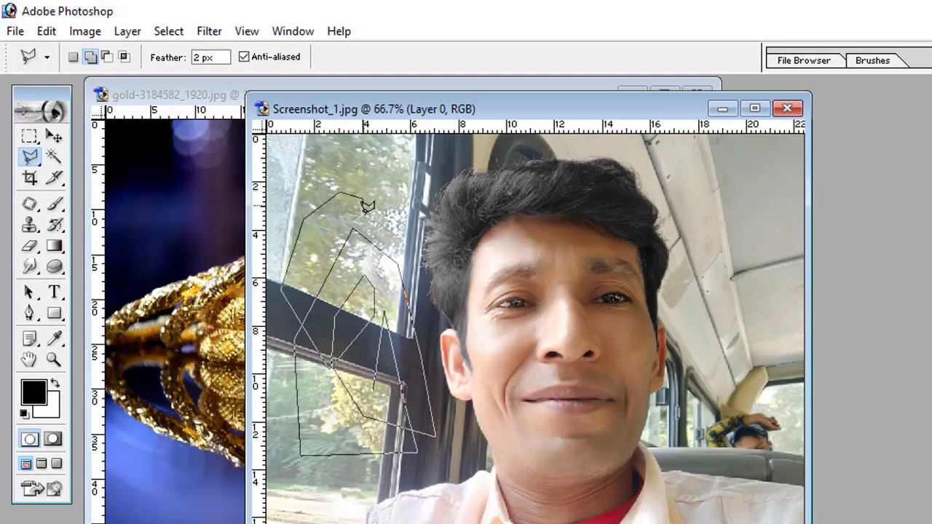
pyautogui.doubleClick(379, 401)
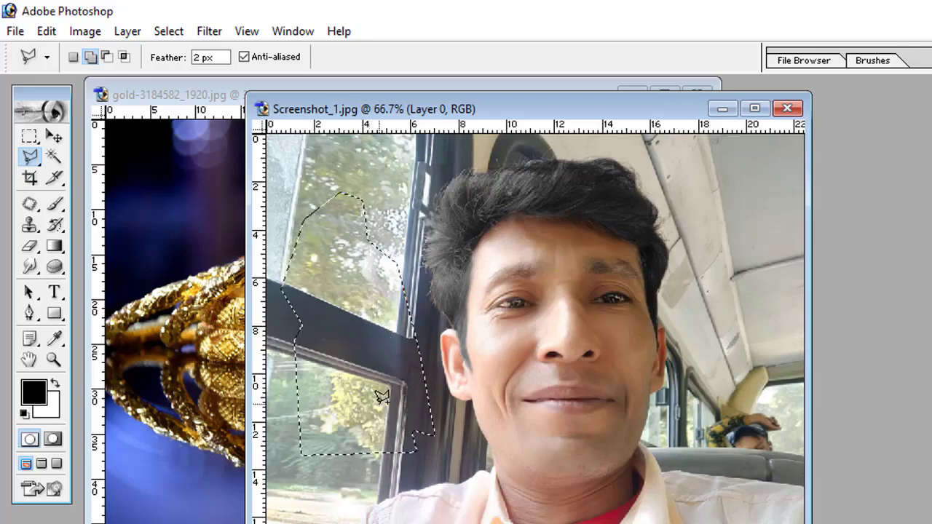
pyautogui.hotkey('ctrl', 'd')
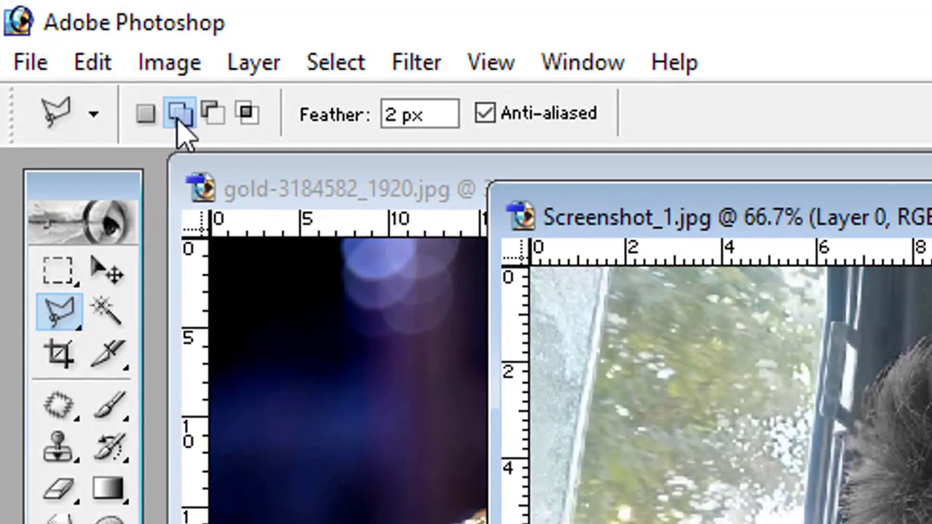
# - Set the lasso to new-selection mode and outline small test areas on the vehicle window, each replacing the previous one
pyautogui.click(150, 115)
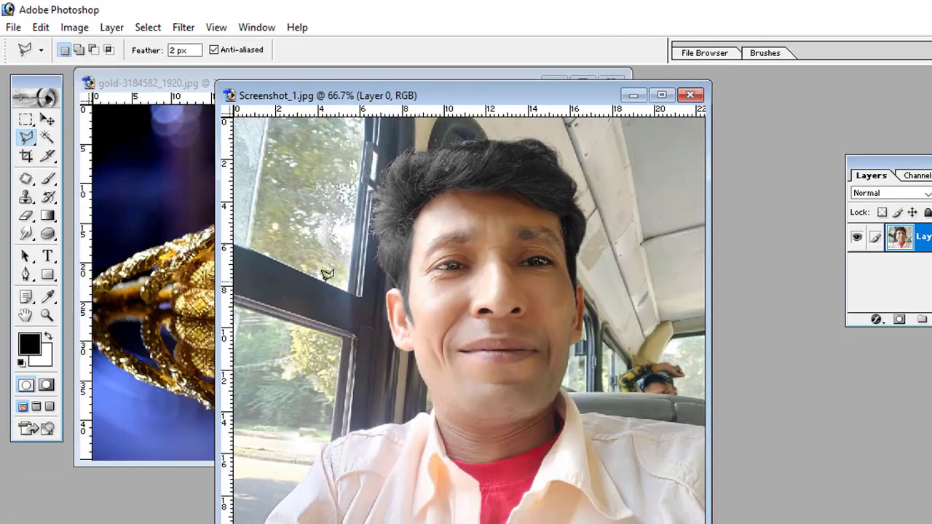
pyautogui.click(269, 333)
pyautogui.click(302, 287)
pyautogui.click(304, 337)
pyautogui.click(272, 328)
pyautogui.click(283, 202)
pyautogui.click(286, 159)
pyautogui.click(340, 159)
pyautogui.click(333, 214)
pyautogui.click(283, 202)
pyautogui.click(269, 285)
pyautogui.click(275, 261)
pyautogui.click(333, 289)
pyautogui.click(316, 320)
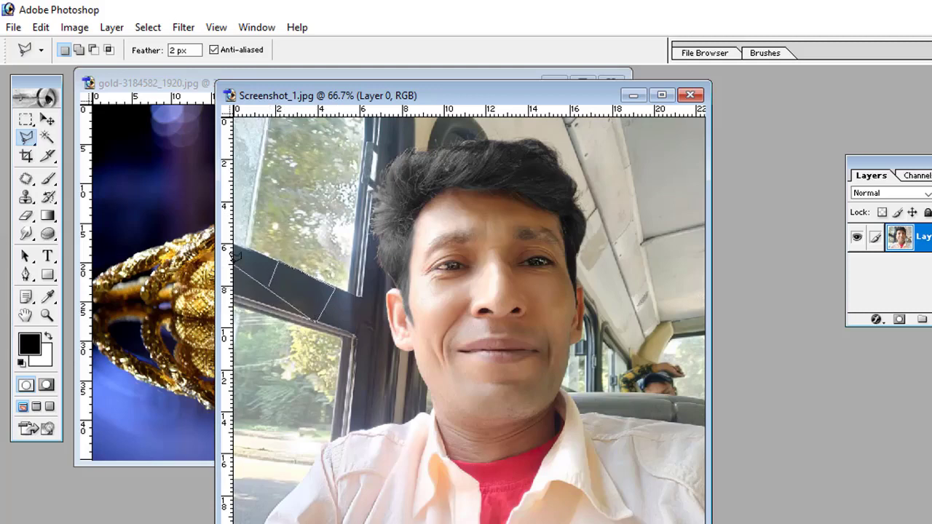
pyautogui.click(269, 284)
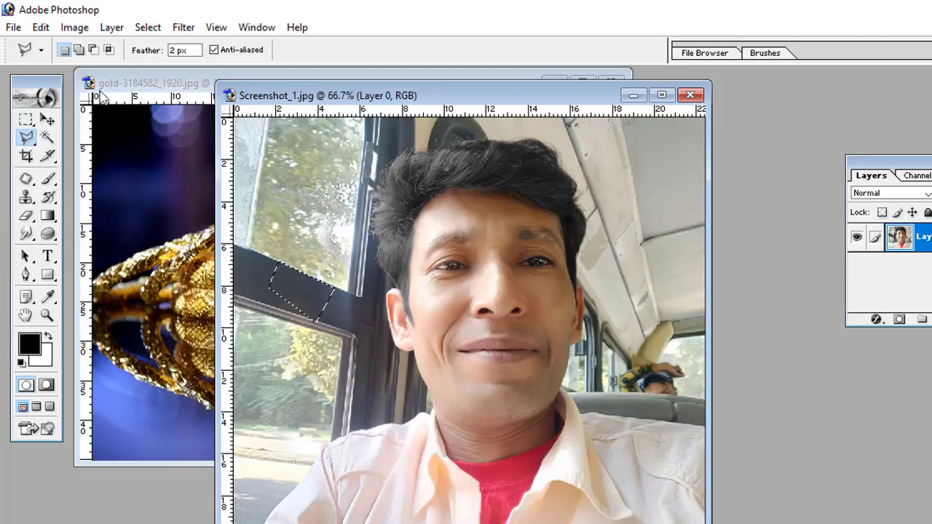
# - Set the lasso to add-to-selection mode and add separate polygons on the upper and lower window panes
pyautogui.click(79, 50)
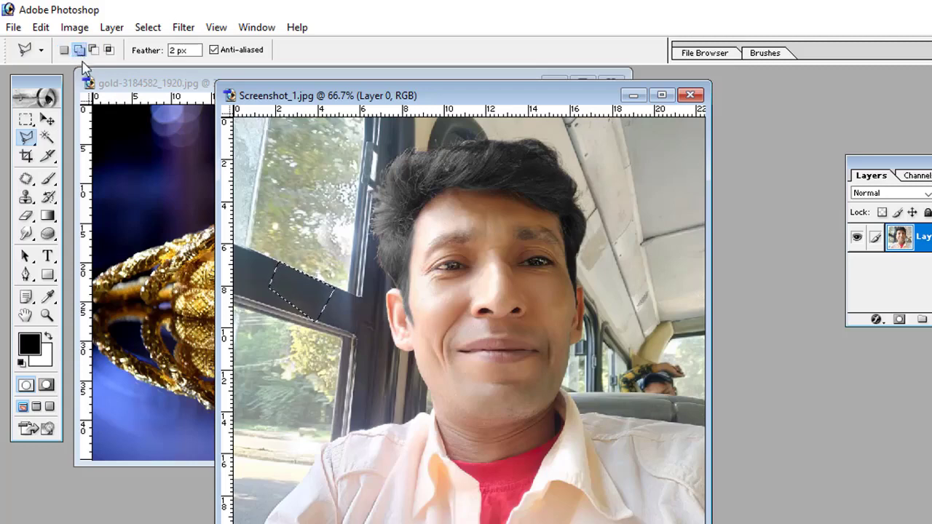
pyautogui.click(286, 176)
pyautogui.click(344, 210)
pyautogui.click(297, 217)
pyautogui.click(290, 172)
pyautogui.click(272, 390)
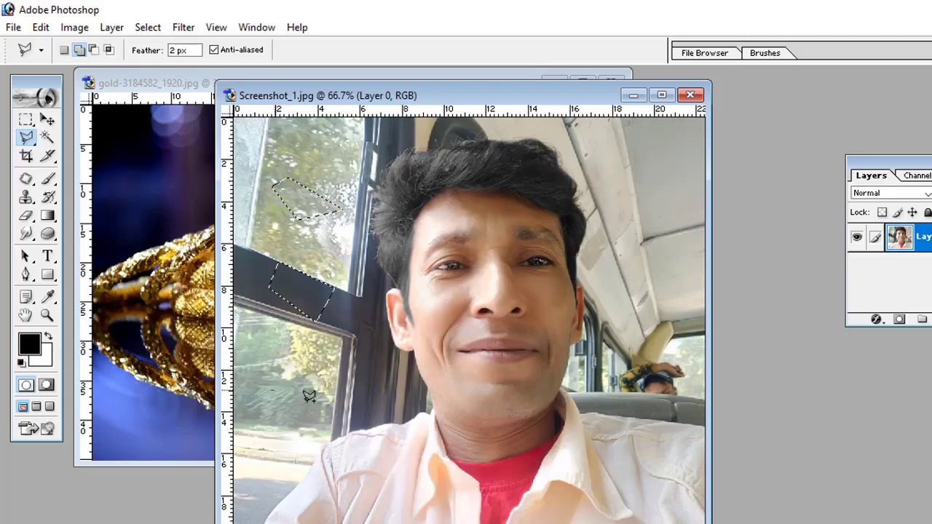
pyautogui.click(339, 428)
pyautogui.click(306, 463)
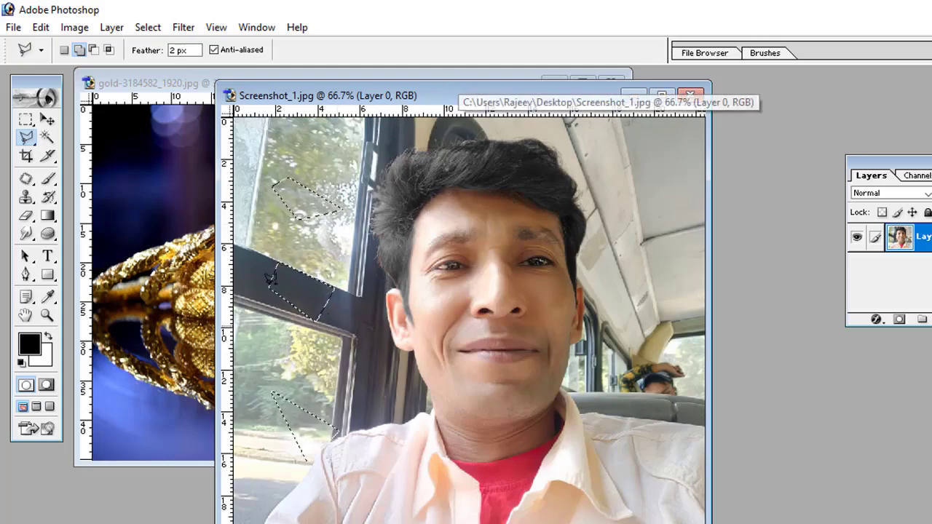
# - Try starting a lasso outline on the portrait at 200% zoom, cancel it, and deselect all the test areas
pyautogui.hotkey('ctrl', '+')
pyautogui.hotkey('ctrl', '+')
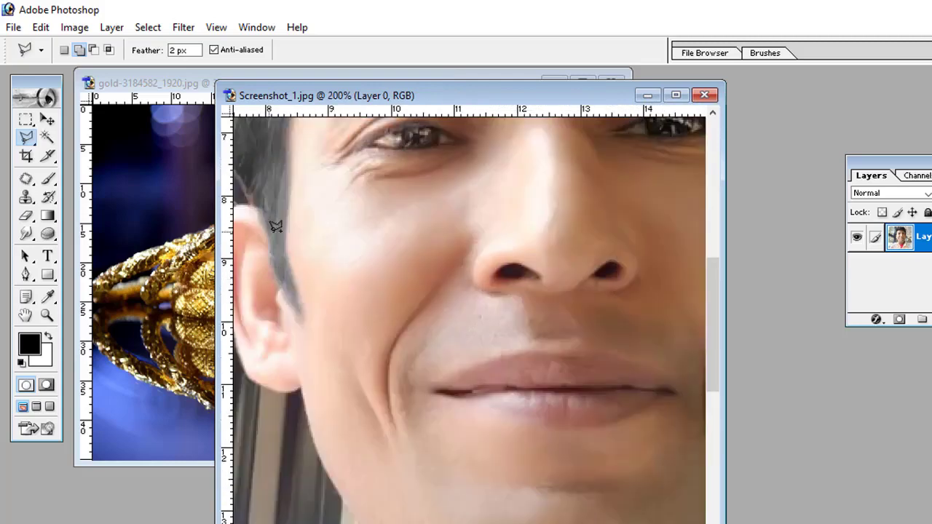
pyautogui.click(330, 255)
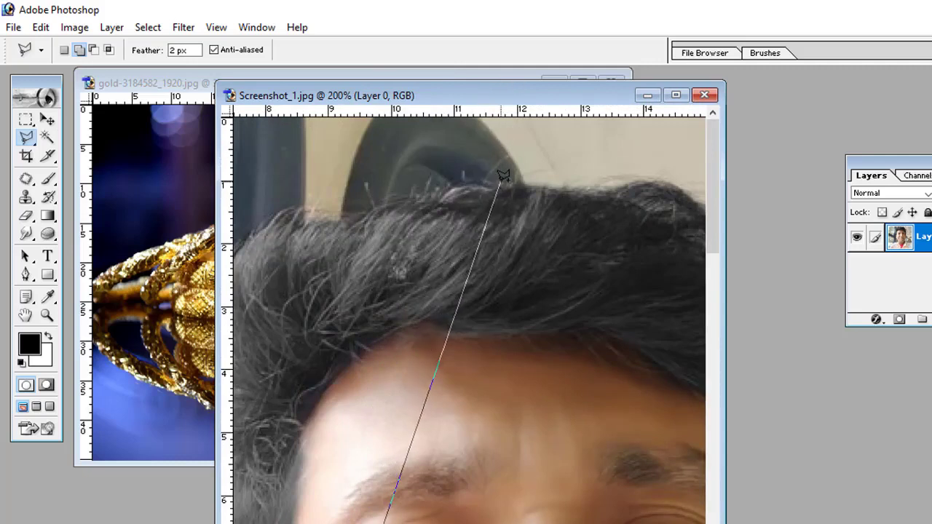
pyautogui.press('Escape')
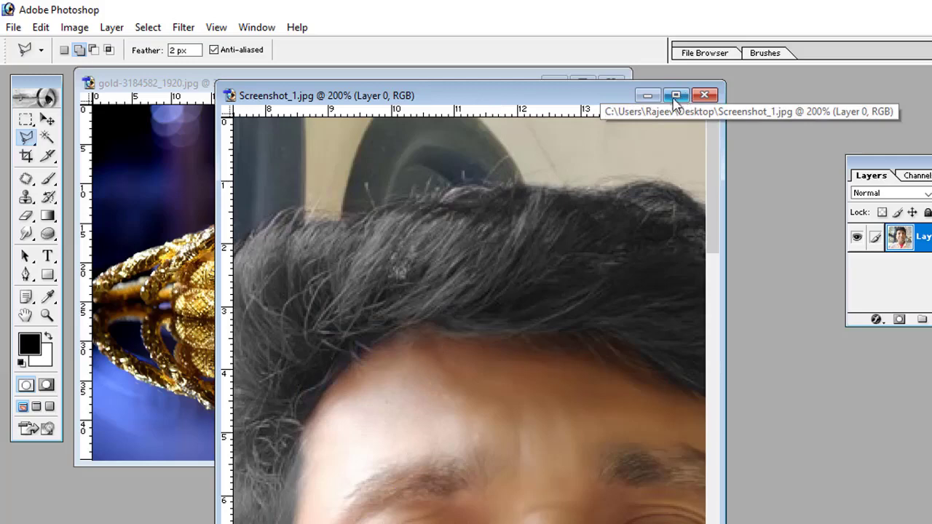
pyautogui.hotkey('ctrl', '-')
pyautogui.hotkey('ctrl', '-')
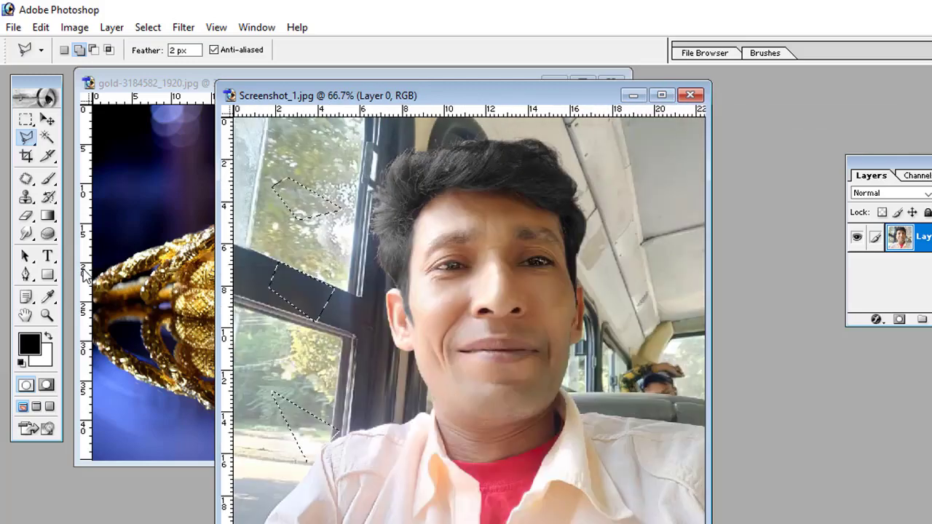
pyautogui.hotkey('ctrl', 'd')
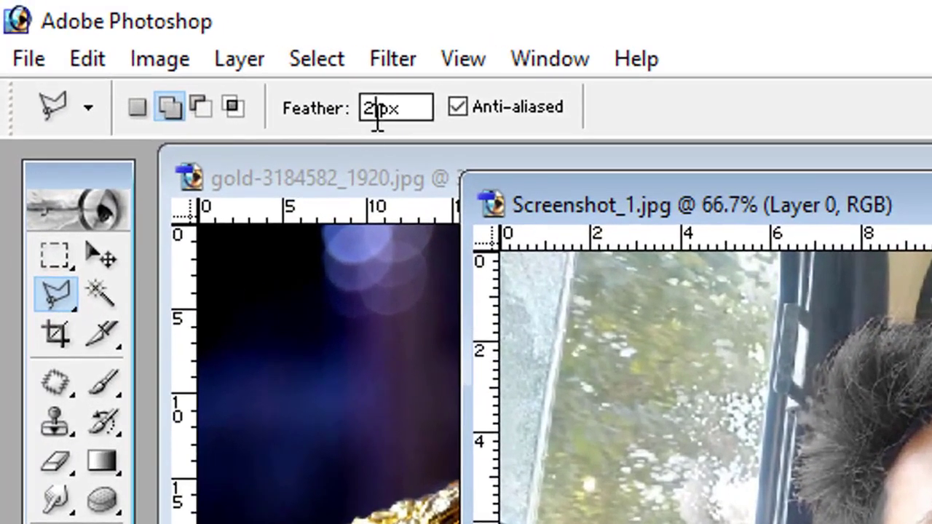
# - Set the Polygonal Lasso's feather to 3 px
pyautogui.moveTo(377, 112); pyautogui.dragTo(357, 115)
pyautogui.click(389, 114)
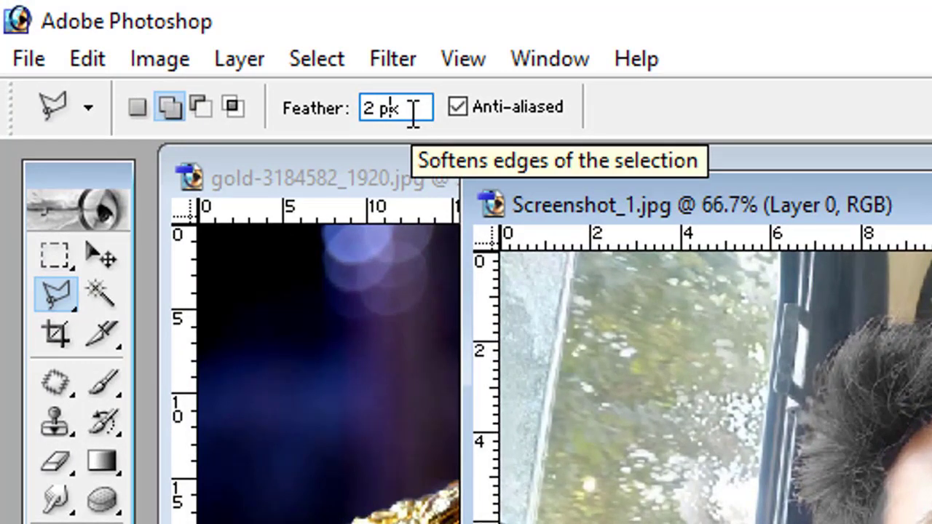
pyautogui.moveTo(374, 114); pyautogui.dragTo(362, 114)
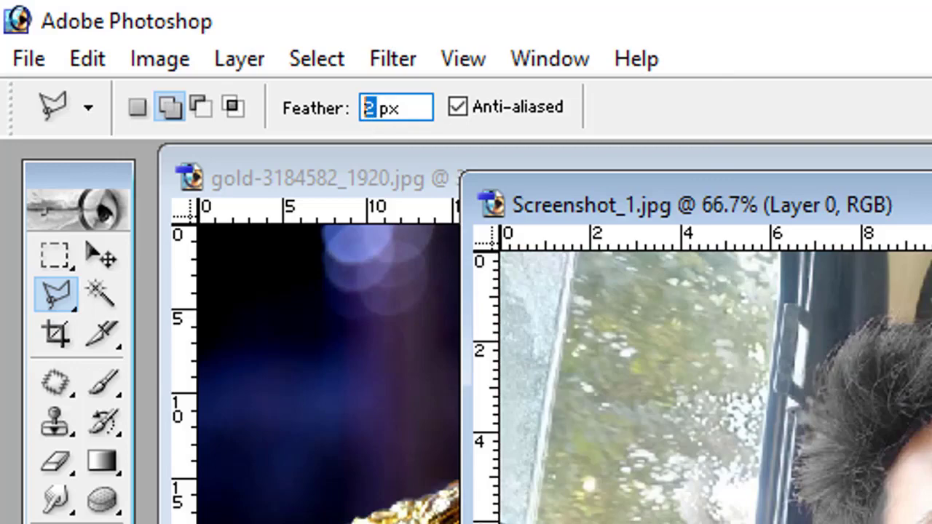
pyautogui.write('3')
pyautogui.press('Return')
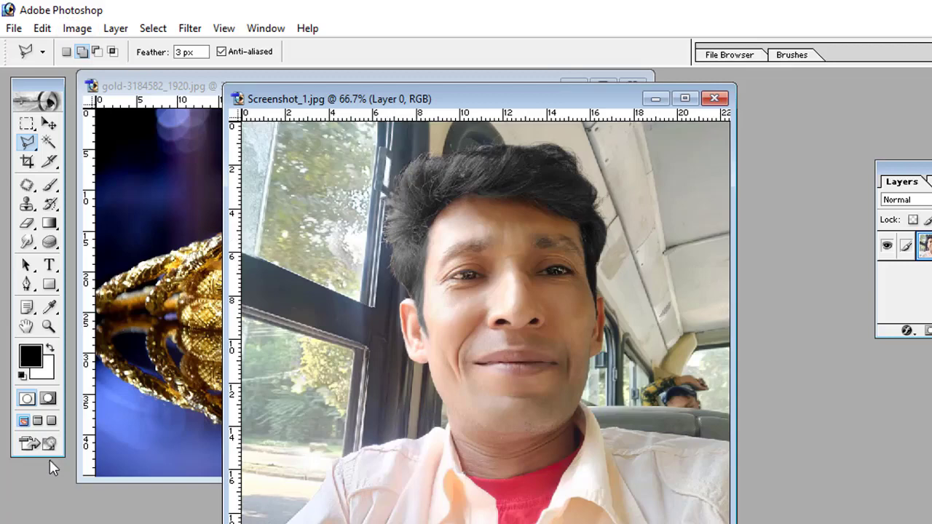
# - Examine the edges of the man's jaw and shirt shoulder in the maximized portrait at up to 700% zoom, and return to 100%
pyautogui.click(684, 98)
pyautogui.hotkey('ctrl', '+')
pyautogui.hotkey('ctrl', '+')
pyautogui.hotkey('ctrl', '+')
pyautogui.hotkey('ctrl', '+')
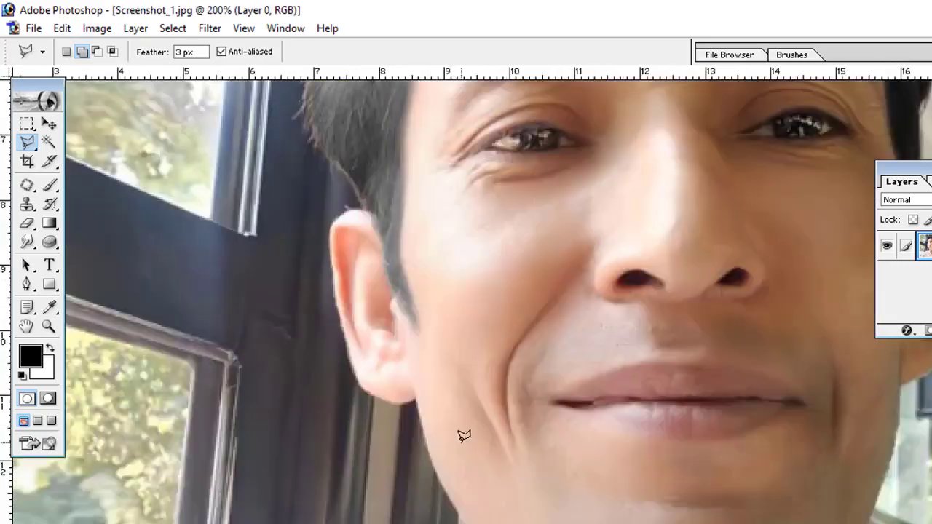
pyautogui.hotkey('ctrl', '+')
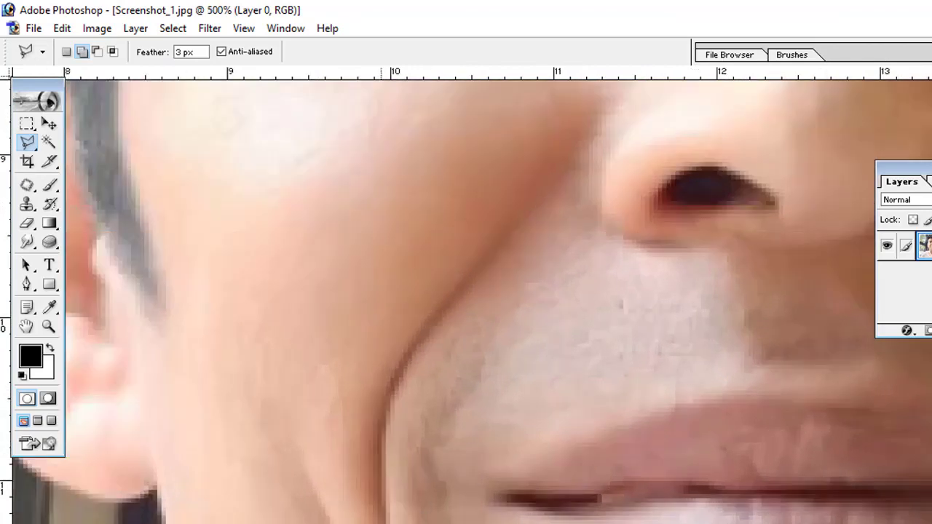
pyautogui.press('space')
pyautogui.moveTo(503, 385); pyautogui.dragTo(520, 156)
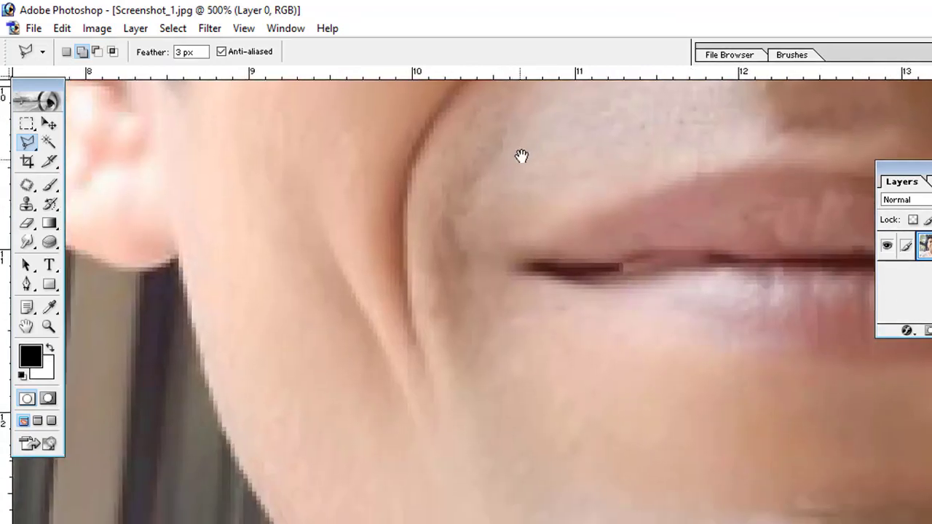
pyautogui.moveTo(475, 311); pyautogui.dragTo(587, 0)
pyautogui.moveTo(490, 378); pyautogui.dragTo(679, 211)
pyautogui.moveTo(316, 349); pyautogui.dragTo(524, 371)
pyautogui.hotkey('ctrl', '+')
pyautogui.hotkey('ctrl', '+')
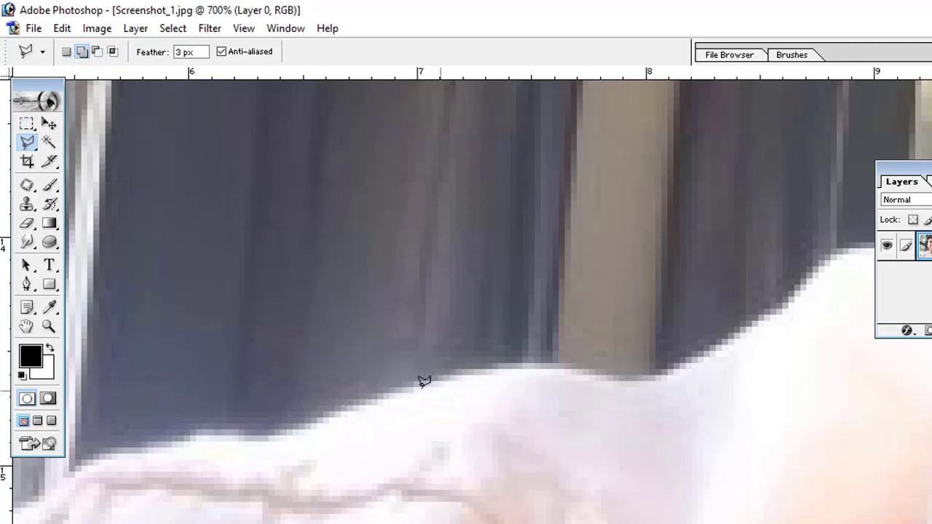
pyautogui.click(187, 52)
pyautogui.hotkey('ctrl', '-')
pyautogui.hotkey('ctrl', '-')
pyautogui.hotkey('ctrl', '-')
pyautogui.hotkey('ctrl', '-')
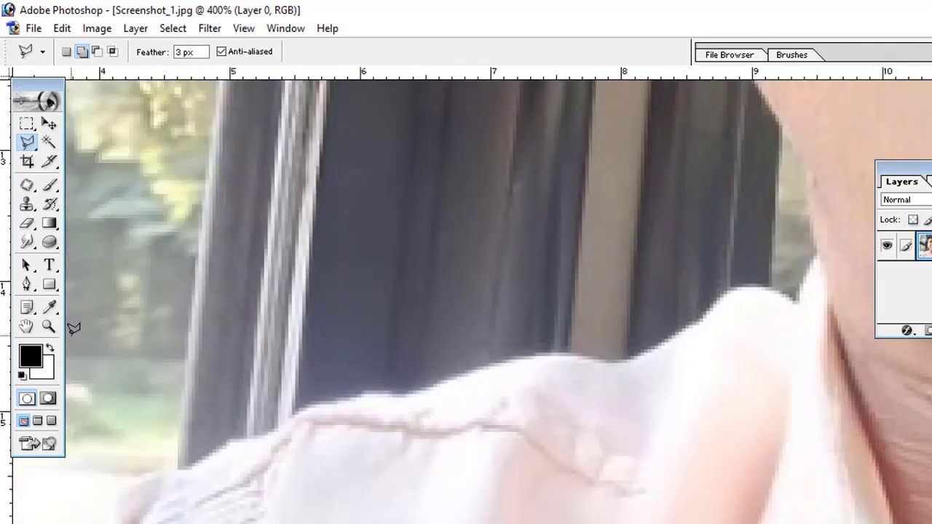
pyautogui.hotkey('ctrl', '-')
pyautogui.hotkey('ctrl', '-')
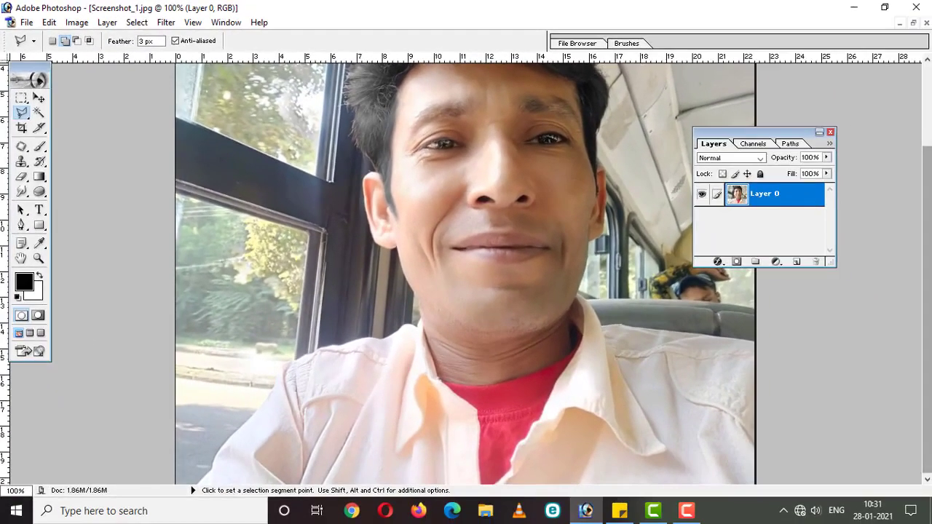
# - Shift the portrait layer up and lasso the window-side background along the man's sleeve, shoulder, neck, ear and hair
pyautogui.press('v')
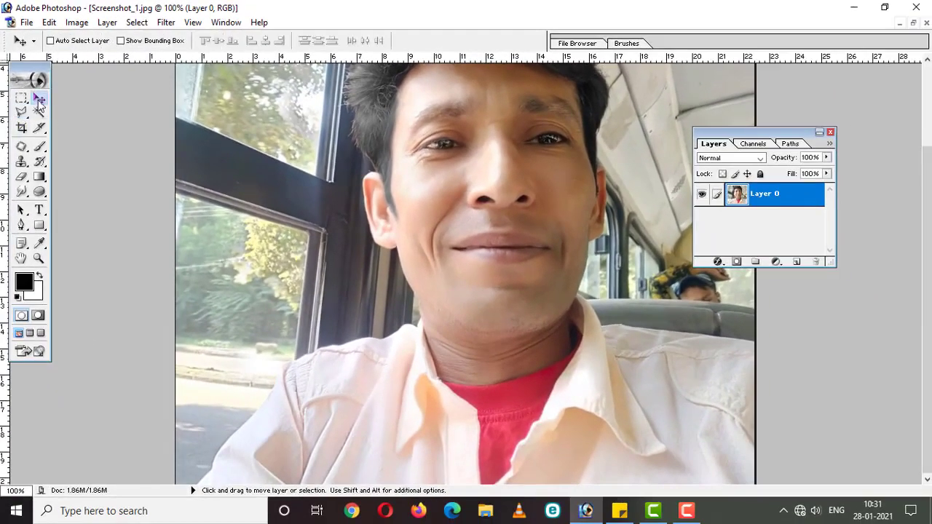
pyautogui.moveTo(366, 311); pyautogui.dragTo(364, 231)
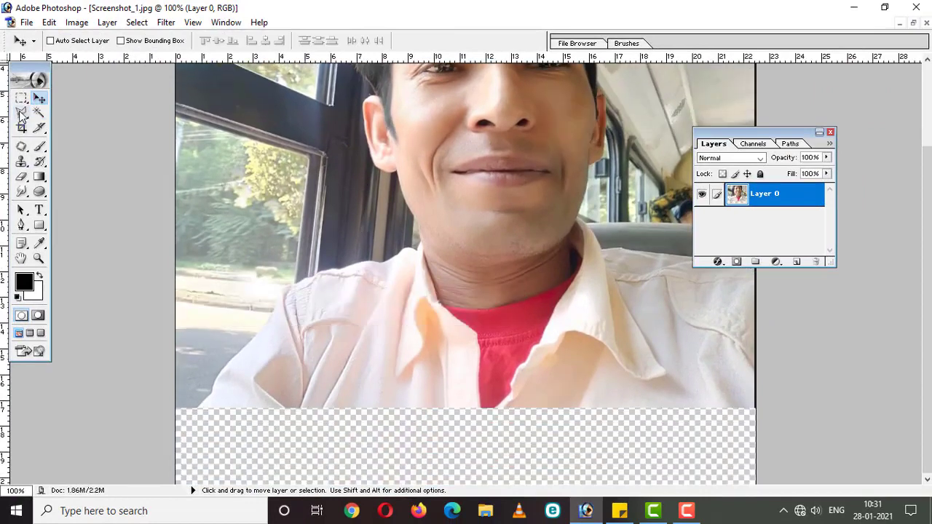
pyautogui.press('l')
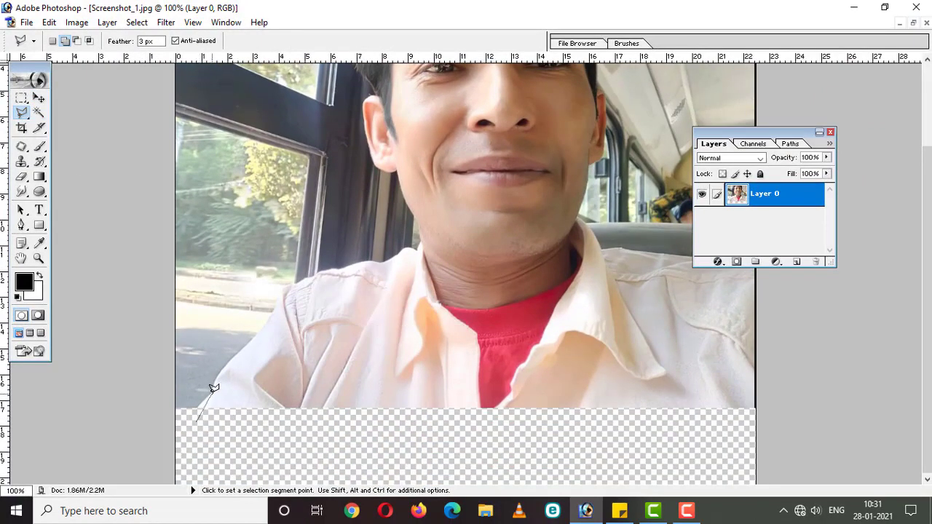
pyautogui.click(216, 377)
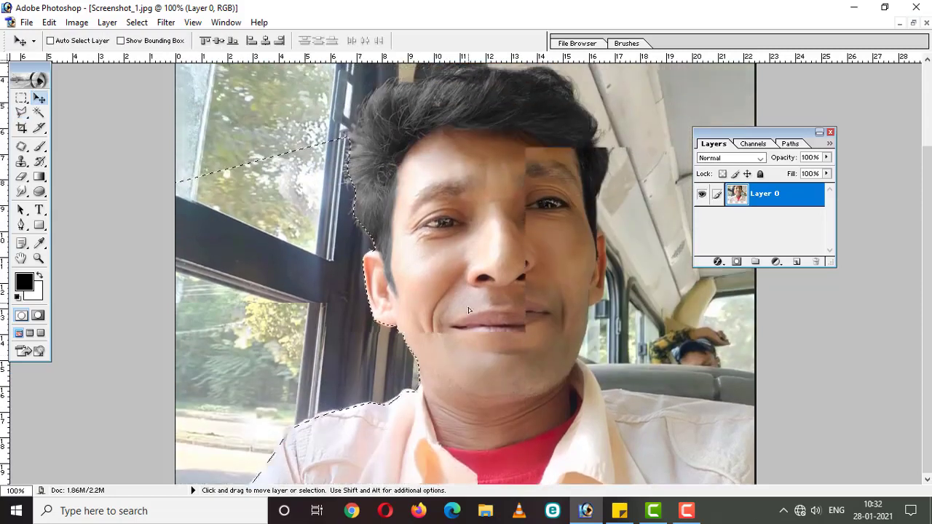
# - Shift the portrait layer down and extend the lasso outline from the window over the top of the man's hair
pyautogui.moveTo(468, 307); pyautogui.dragTo(442, 342)
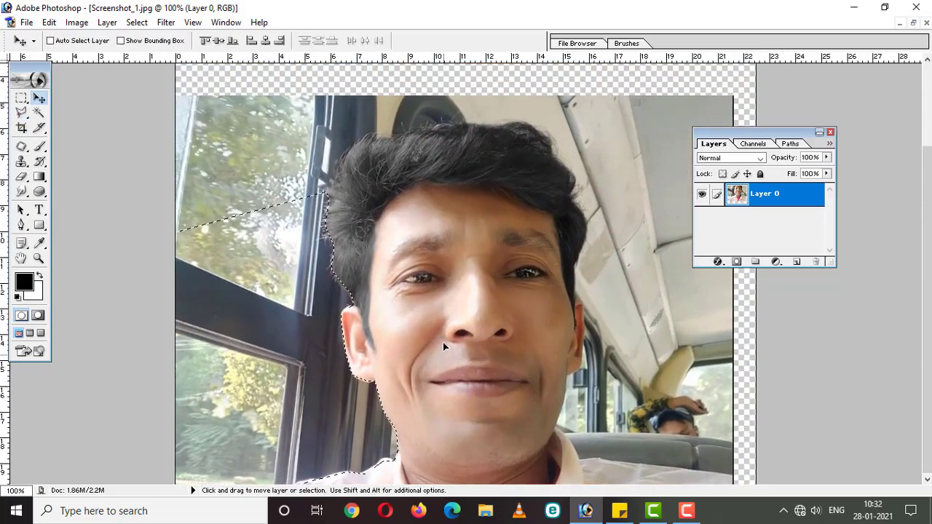
pyautogui.click(22, 114)
pyautogui.click(271, 228)
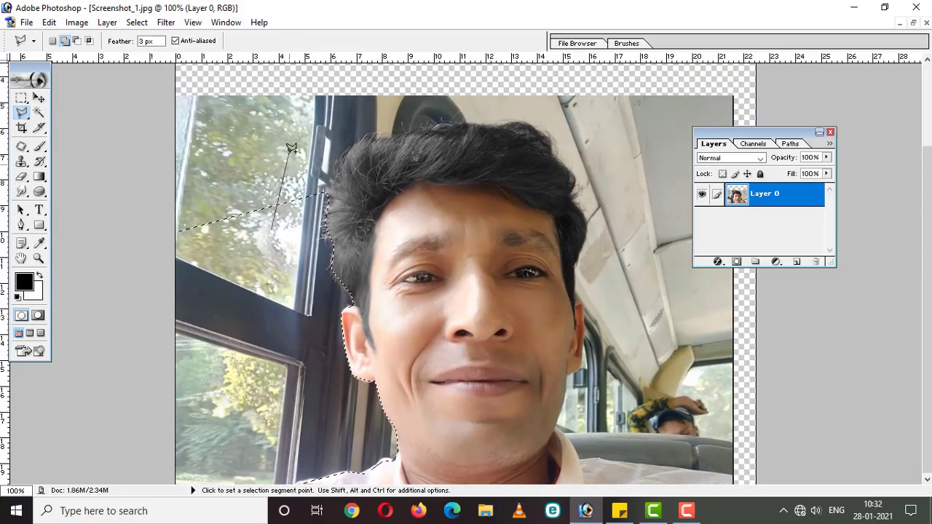
pyautogui.click(326, 85)
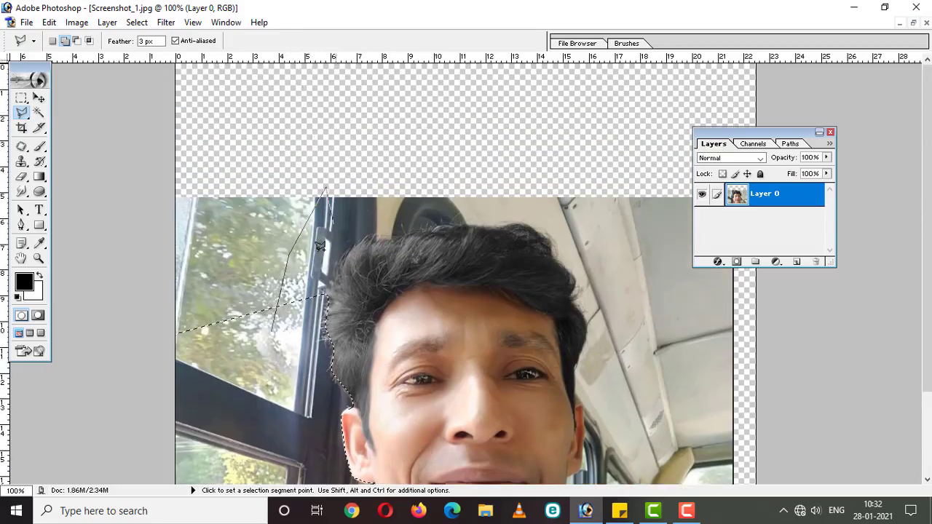
pyautogui.click(319, 228)
pyautogui.click(313, 277)
pyautogui.click(360, 242)
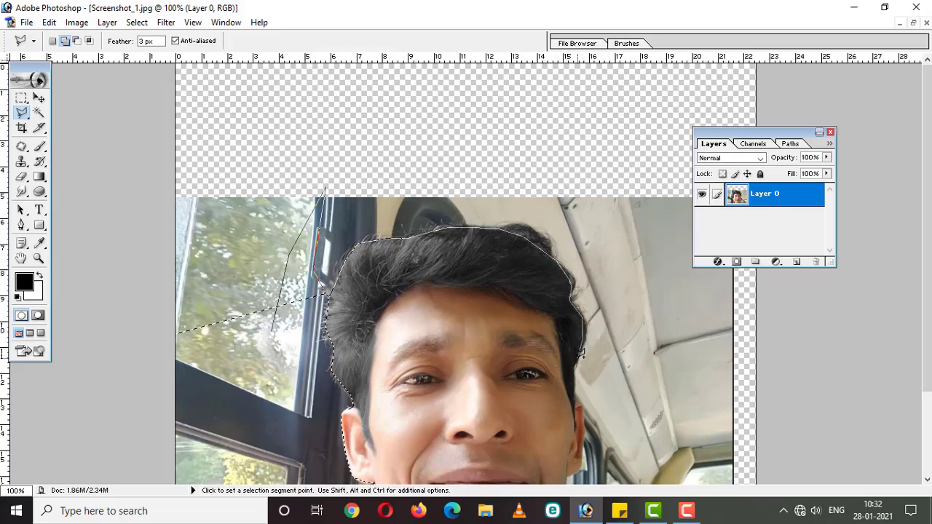
# - Complete the lasso outline around the other side of the head and shoulder, delete the selected background, and deselect
pyautogui.moveTo(576, 370); pyautogui.dragTo(565, 271)
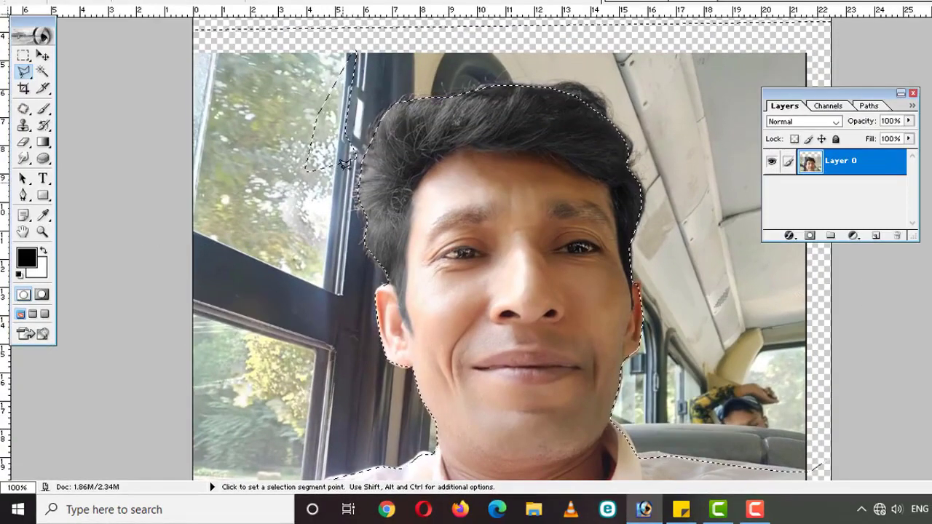
pyautogui.press('Delete')
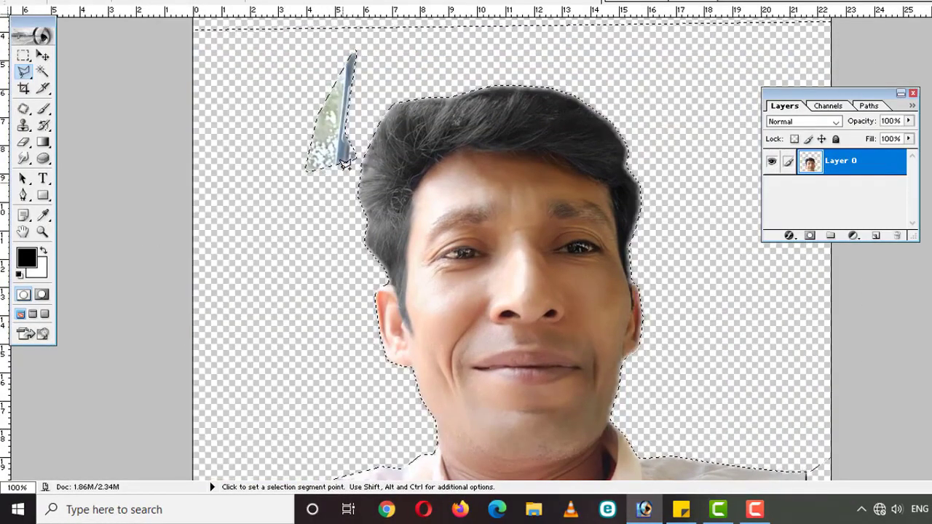
pyautogui.hotkey('ctrl', 'd')
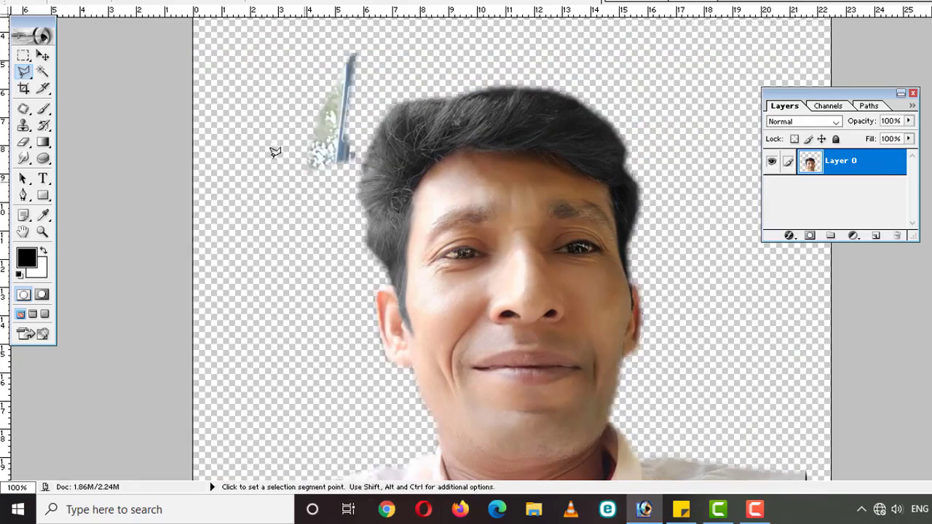
# - Outline the leftover window fragment beside the man's hair with the Polygonal Lasso, delete it, and deselect
pyautogui.click(273, 48)
pyautogui.click(372, 39)
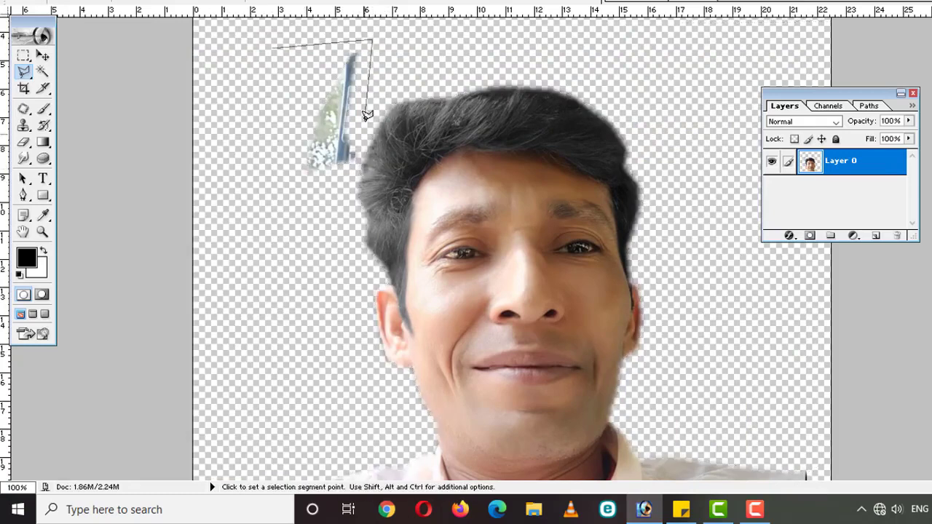
pyautogui.click(365, 121)
pyautogui.click(356, 175)
pyautogui.click(335, 225)
pyautogui.click(276, 195)
pyautogui.click(273, 46)
pyautogui.press('Delete')
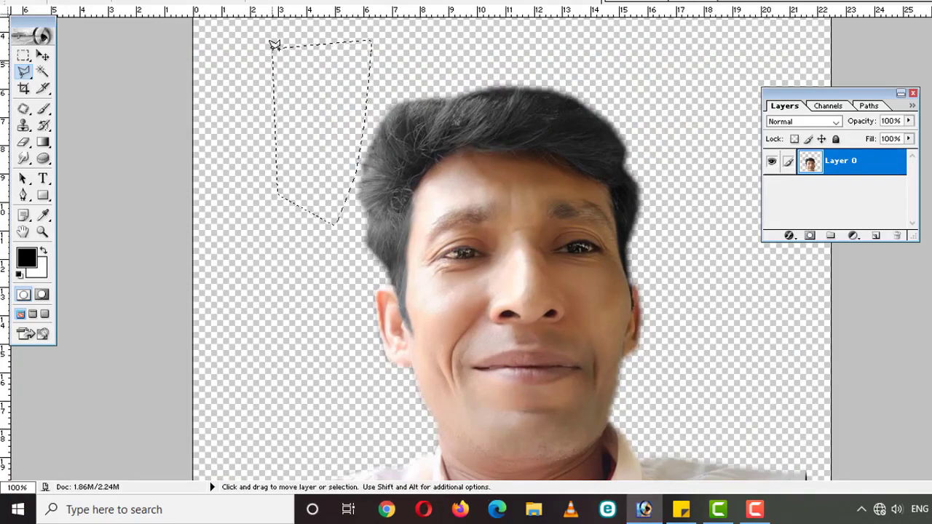
pyautogui.hotkey('ctrl', 'd')
# - Shift the portrait layer up, delete the dark strip along the shirt's outer edge with a rectangular selection, and deselect
pyautogui.click(43, 56)
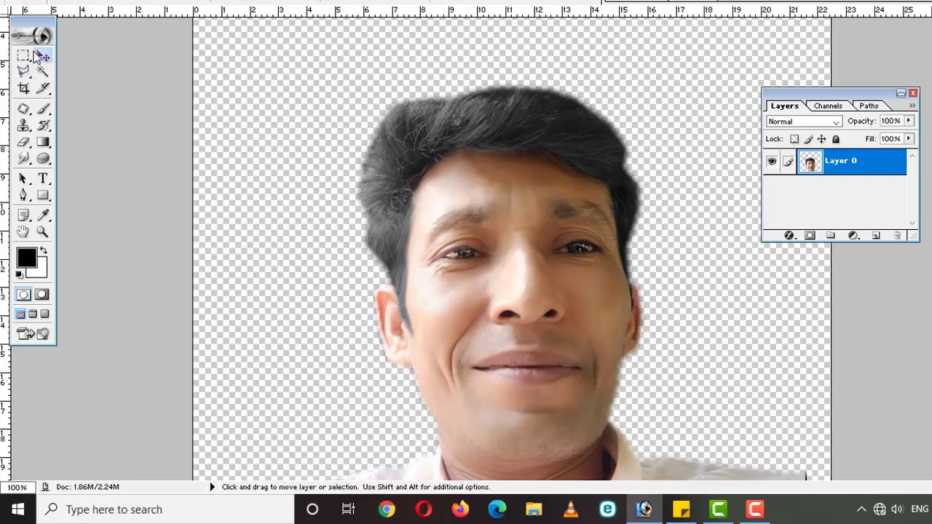
pyautogui.moveTo(439, 258)
pyautogui.mouseDown()
pyautogui.moveTo(411, 125)
pyautogui.moveTo(419, 71)
pyautogui.mouseUp()
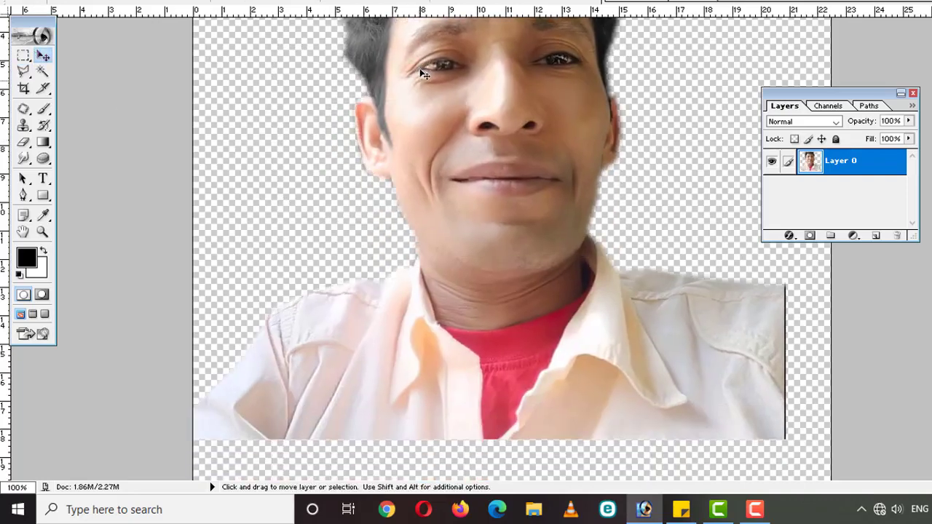
pyautogui.click(23, 55)
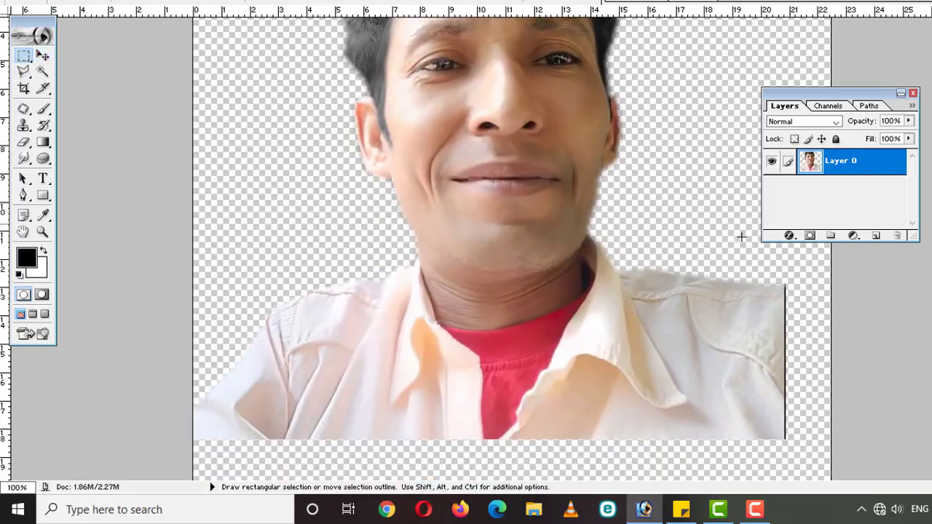
pyautogui.moveTo(805, 279); pyautogui.dragTo(776, 465)
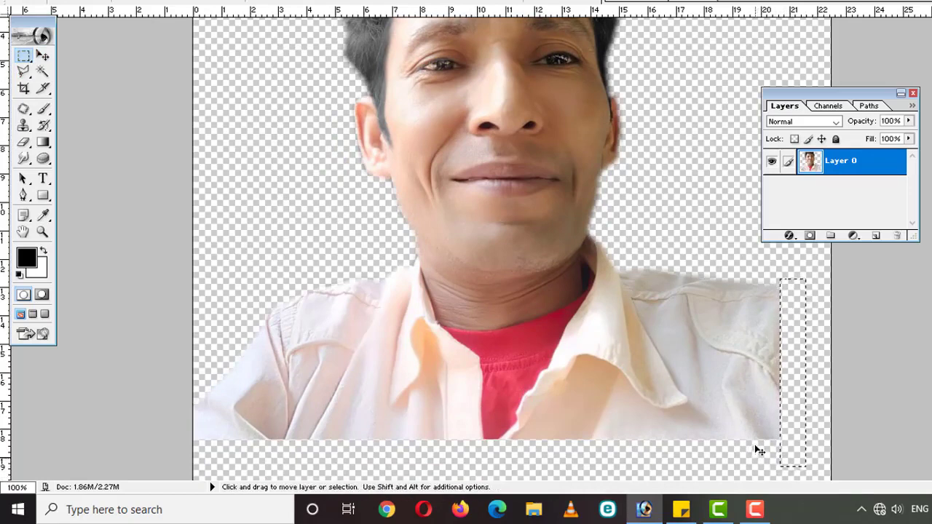
pyautogui.hotkey('ctrl', 'd')
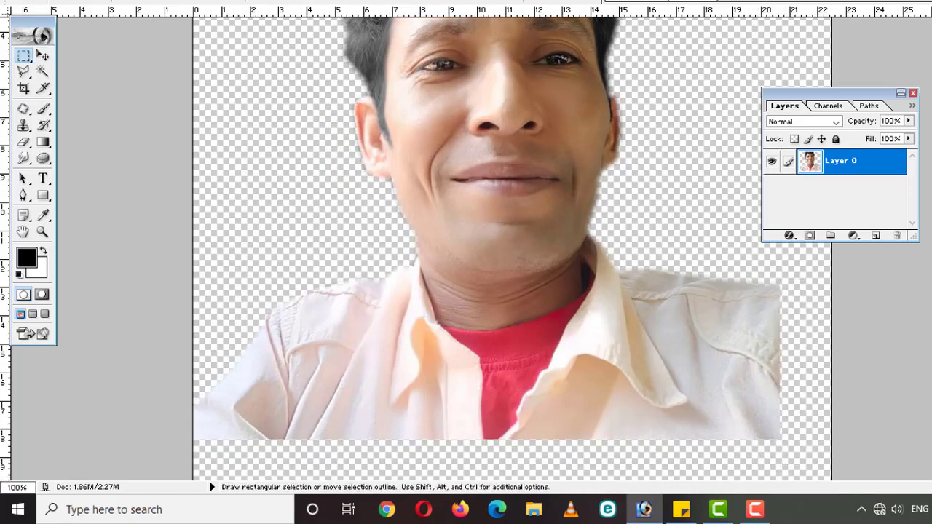
# - Place the Screenshot_1.jpg window beside gold-3184582_1920.jpg and copy the cut-out man into the gold jewellery image as a new layer
pyautogui.click(930, 1)
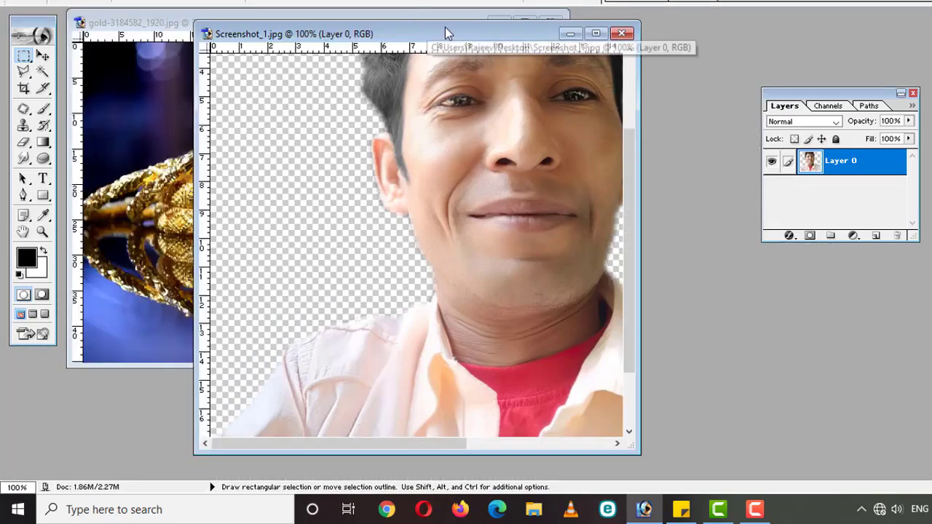
pyautogui.moveTo(445, 29); pyautogui.dragTo(763, 41)
pyautogui.click(43, 56)
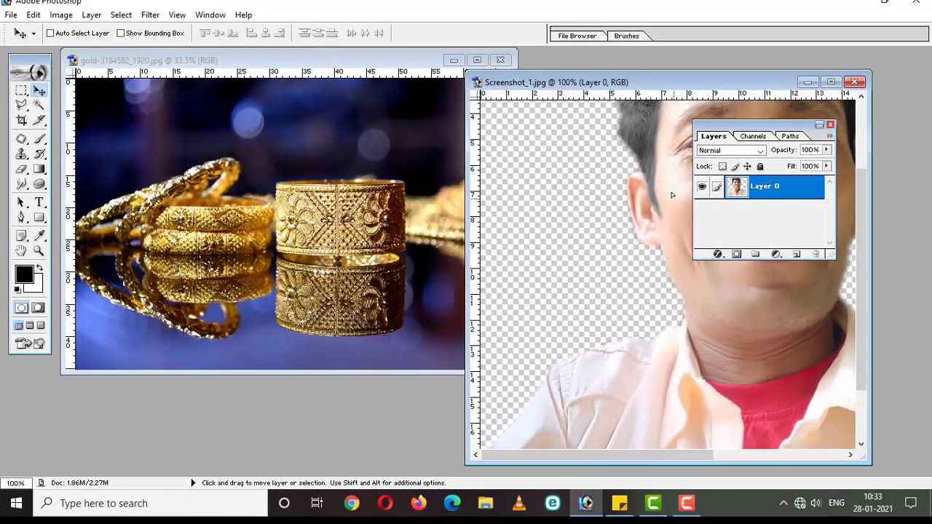
pyautogui.moveTo(672, 194); pyautogui.dragTo(273, 241)
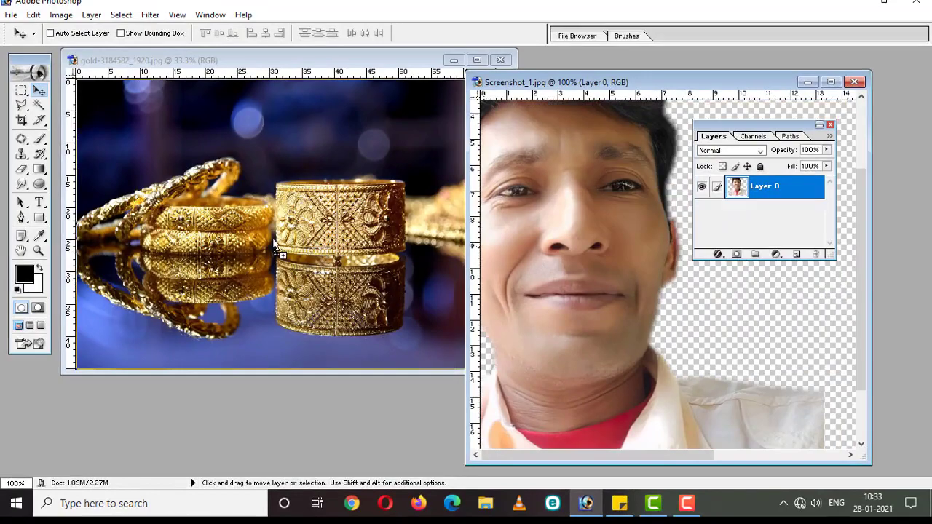
pyautogui.moveTo(275, 244); pyautogui.dragTo(284, 124)
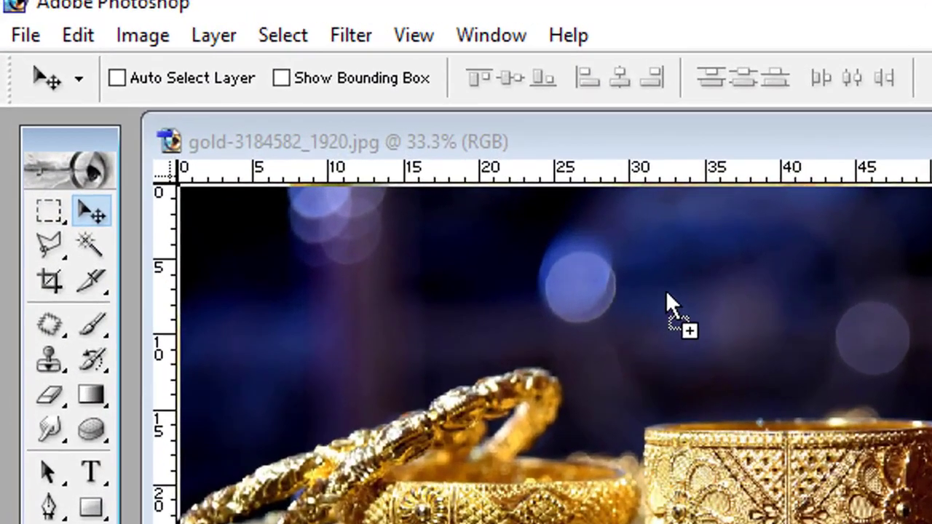
pyautogui.moveTo(666, 294); pyautogui.dragTo(666, 295)
pyautogui.moveTo(666, 295); pyautogui.dragTo(668, 295)
pyautogui.moveTo(667, 291); pyautogui.dragTo(670, 306)
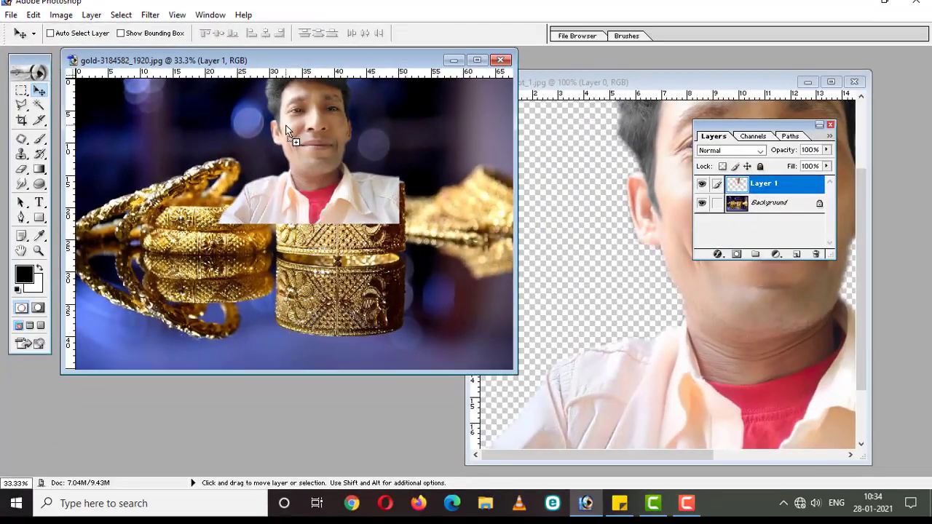
# - Close Screenshot_1.jpg without saving, maximize the jewellery image, and reposition the cut-out man in front of the central bangle
pyautogui.click(854, 84)
pyautogui.click(466, 193)
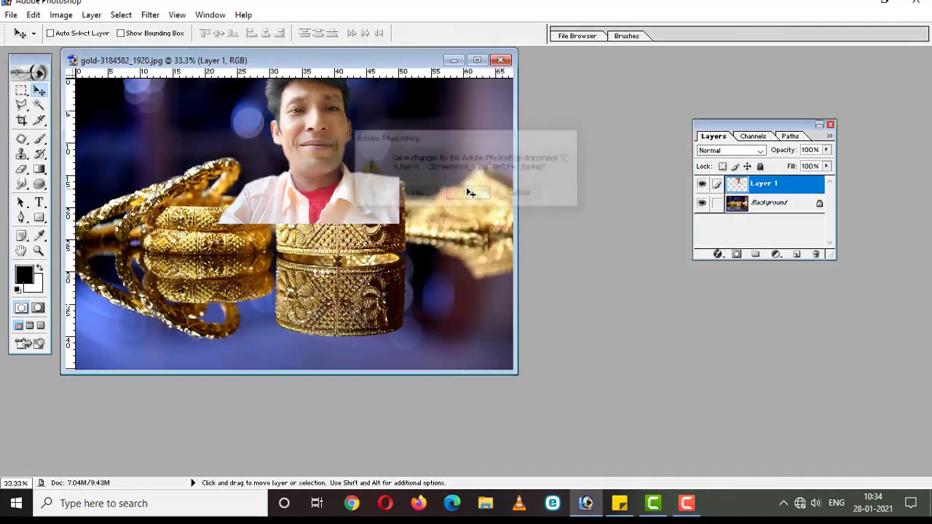
pyautogui.click(476, 60)
pyautogui.moveTo(508, 206); pyautogui.dragTo(466, 240)
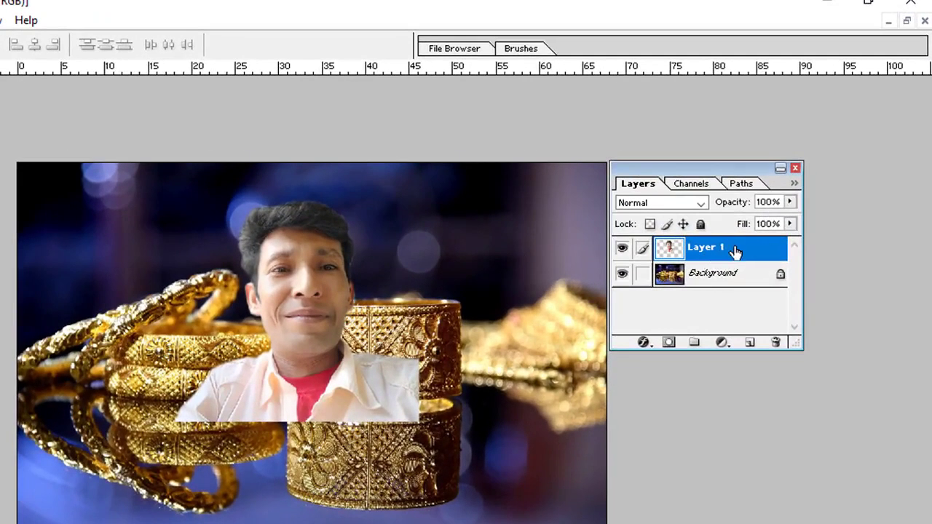
pyautogui.moveTo(309, 265); pyautogui.dragTo(345, 291)
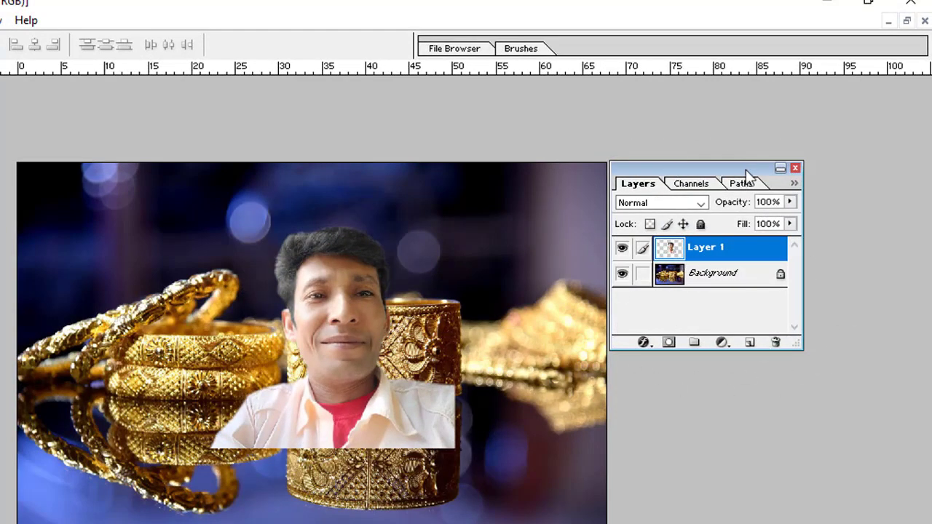
# - Move the Layers palette farther away from the image and shift the cut-out man slightly right and down over the central bangle
pyautogui.moveTo(699, 166); pyautogui.dragTo(735, 163)
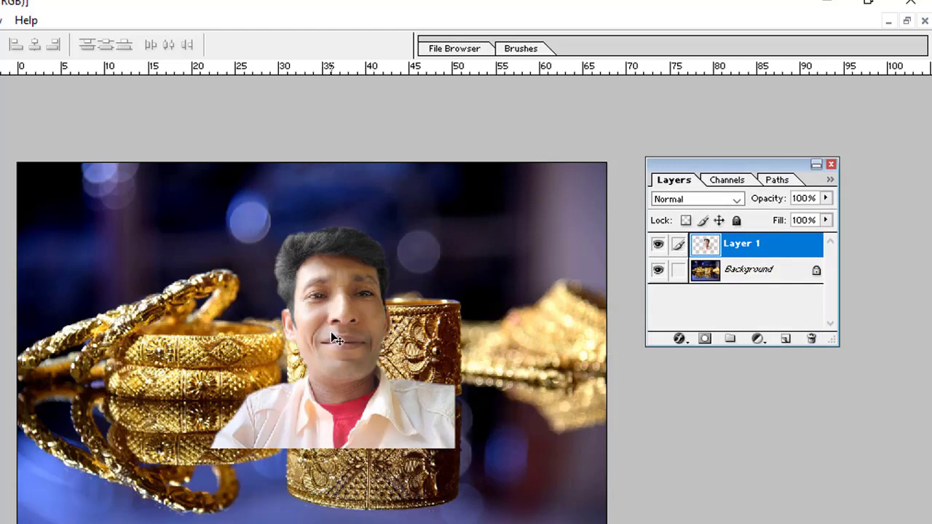
pyautogui.moveTo(331, 340)
pyautogui.mouseDown()
pyautogui.moveTo(367, 258)
pyautogui.moveTo(344, 346)
pyautogui.mouseUp()
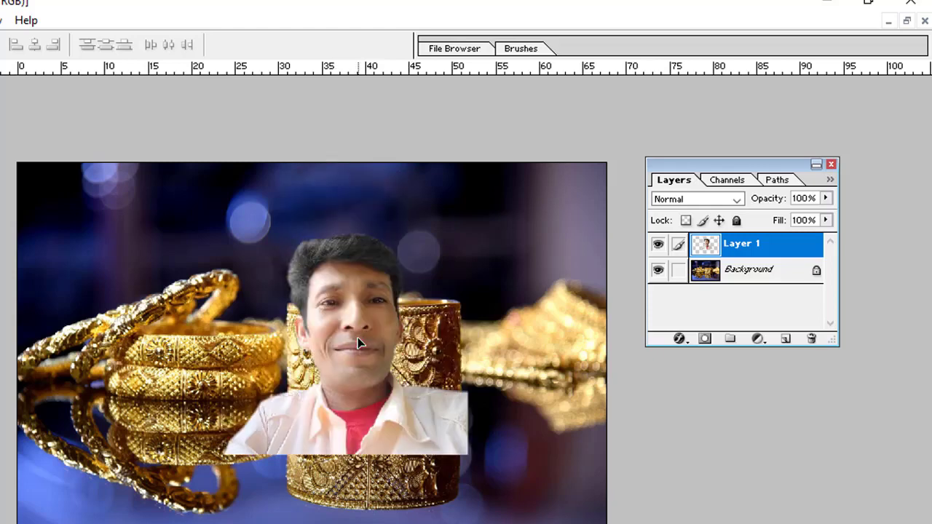
pyautogui.click(773, 273)
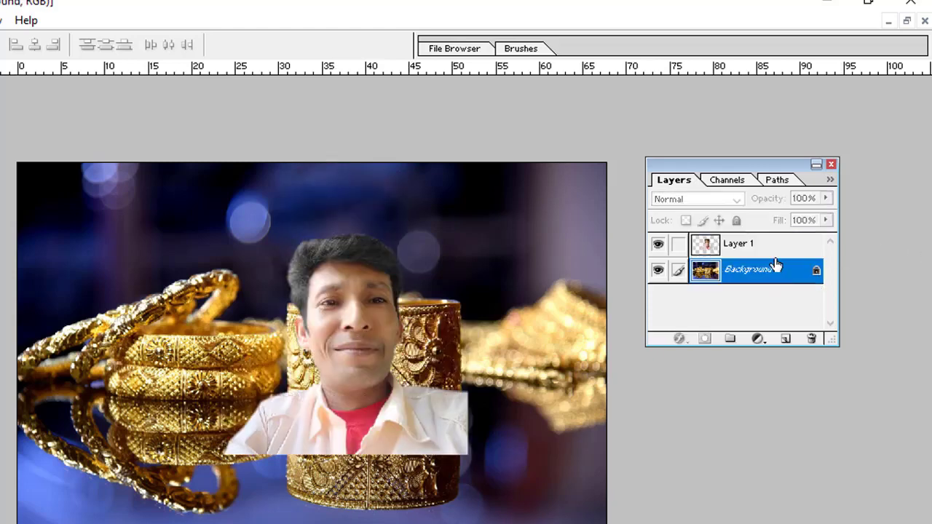
pyautogui.click(773, 251)
pyautogui.click(769, 272)
pyautogui.click(769, 248)
pyautogui.click(769, 272)
pyautogui.click(769, 250)
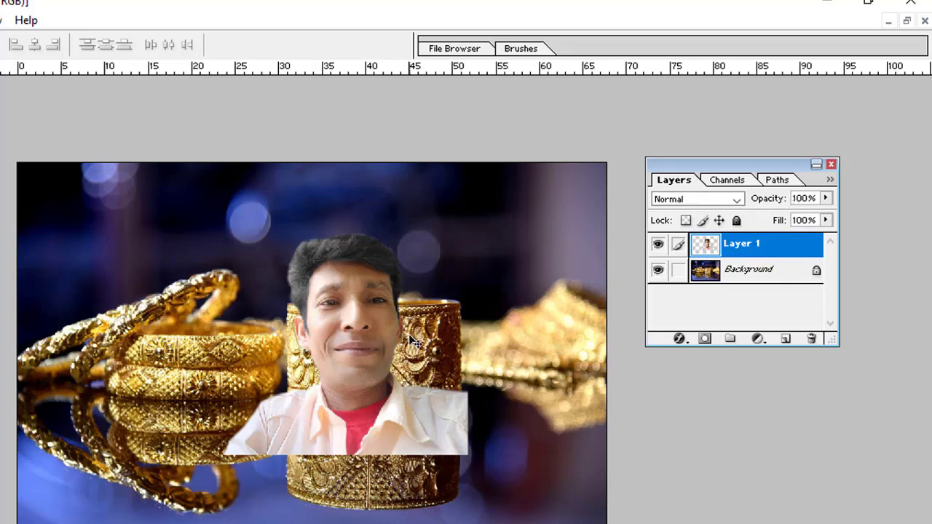
# - Free Transform the man's layer to 149.4% in width and height, place him in the image's lower-right corner, and apply the transformation
pyautogui.hotkey('ctrl', 't')
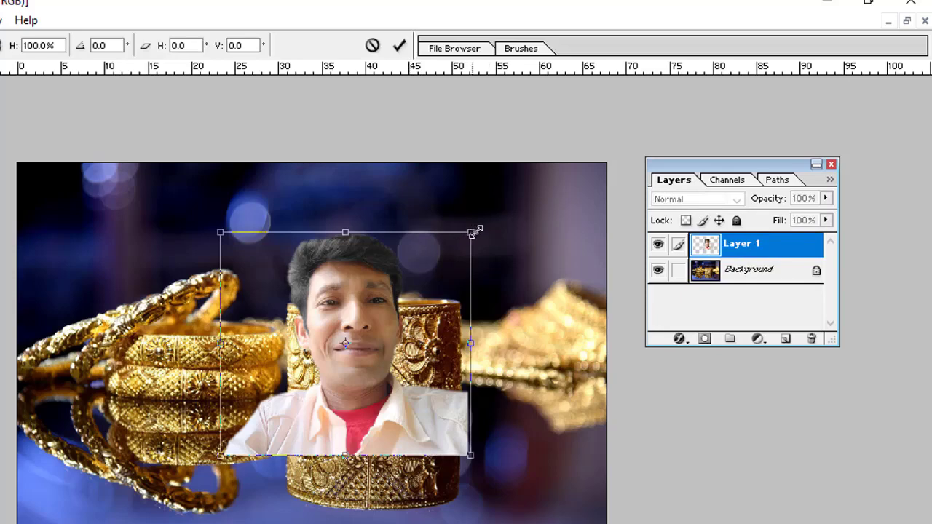
pyautogui.moveTo(478, 229); pyautogui.dragTo(563, 179)
pyautogui.moveTo(366, 277); pyautogui.dragTo(430, 306)
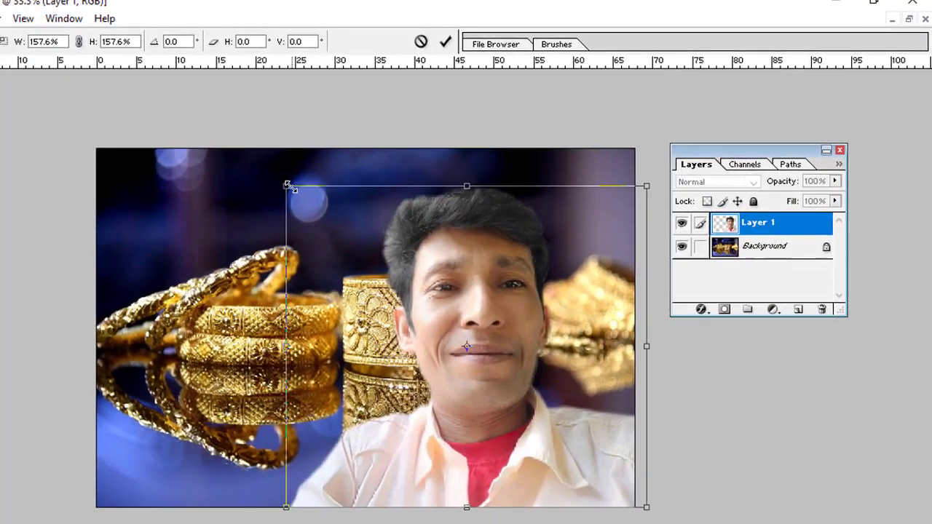
pyautogui.moveTo(286, 186); pyautogui.dragTo(284, 181)
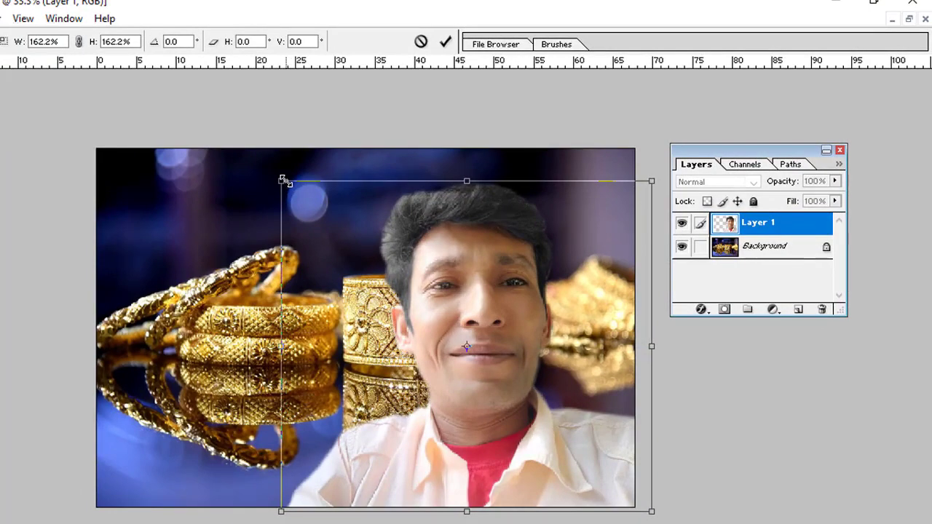
pyautogui.moveTo(284, 181); pyautogui.dragTo(289, 206)
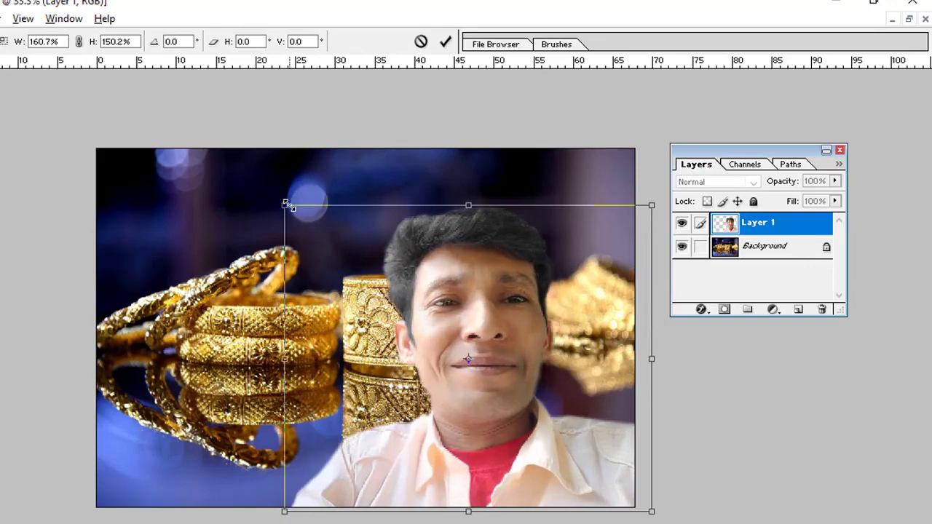
pyautogui.moveTo(652, 511); pyautogui.dragTo(567, 466)
pyautogui.moveTo(399, 263); pyautogui.dragTo(476, 313)
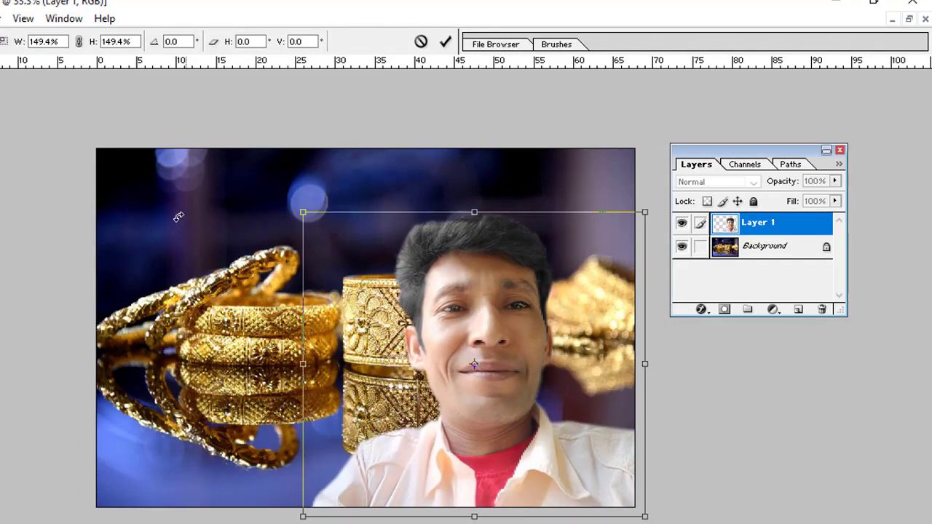
pyautogui.press('v')
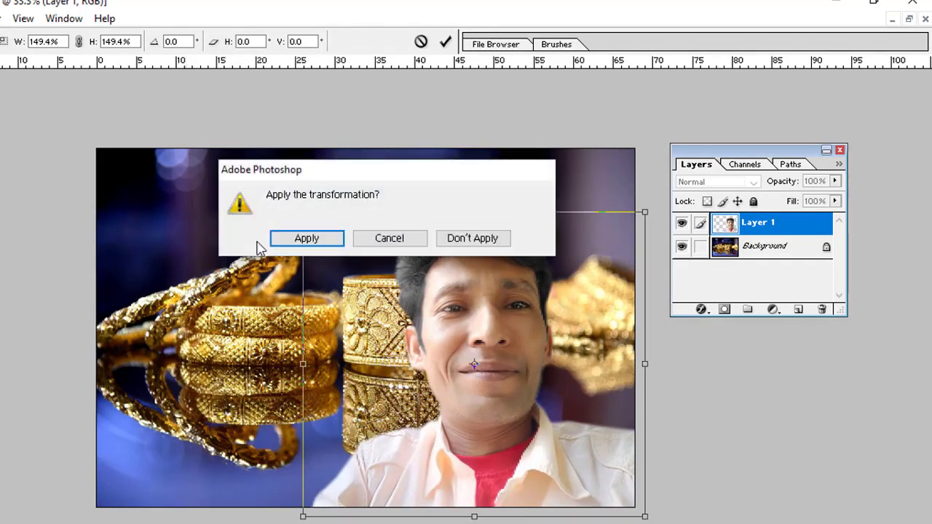
pyautogui.click(299, 238)
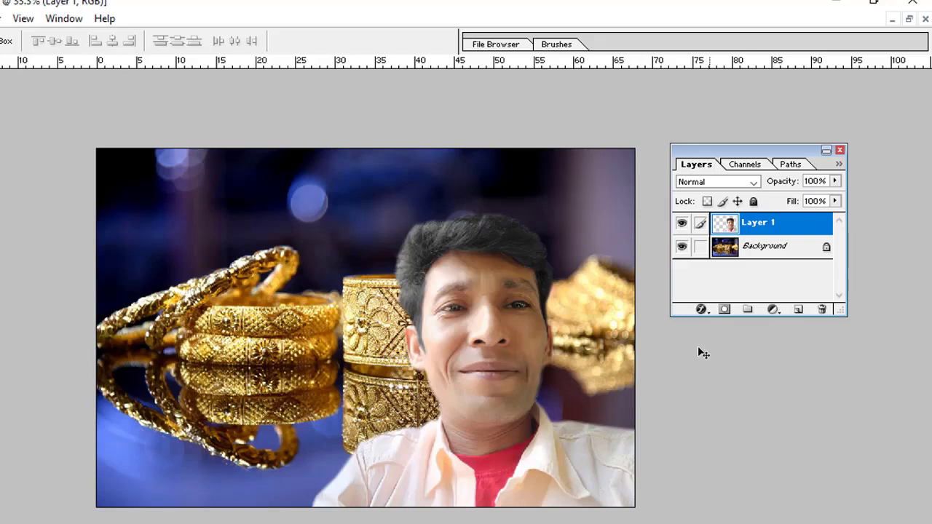
# - Enlarge the man again to 129.3% with Free Transform, position his hair against the image's upper edge, and apply the transformation
pyautogui.hotkey('ctrl', 't')
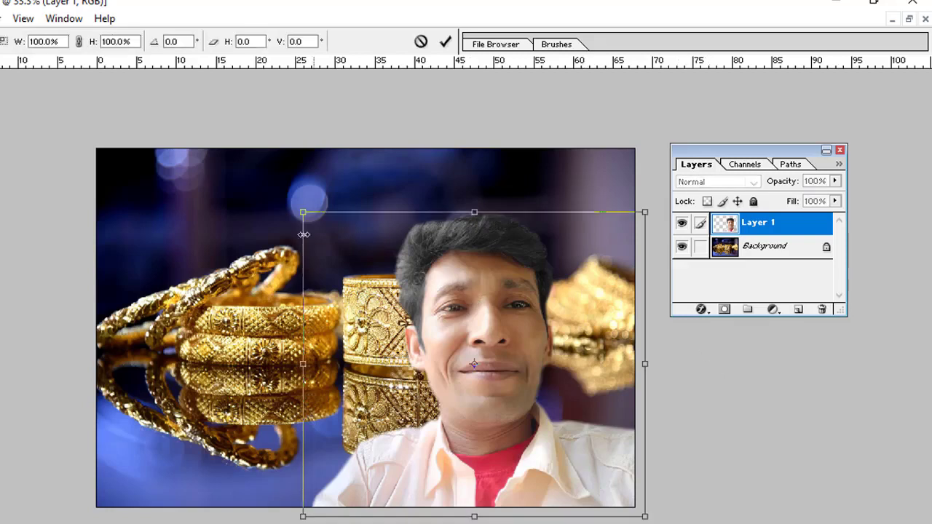
pyautogui.moveTo(302, 209); pyautogui.dragTo(253, 167)
pyautogui.moveTo(424, 269); pyautogui.dragTo(429, 239)
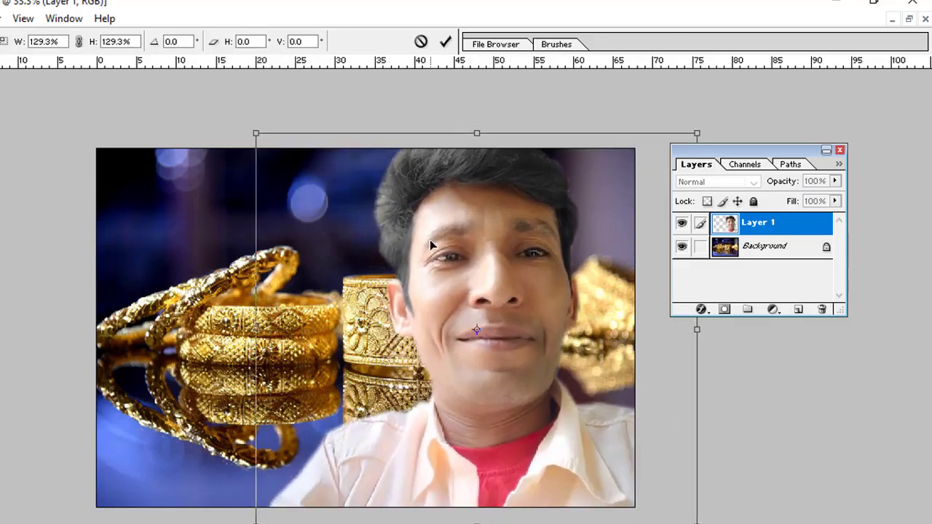
pyautogui.press('v')
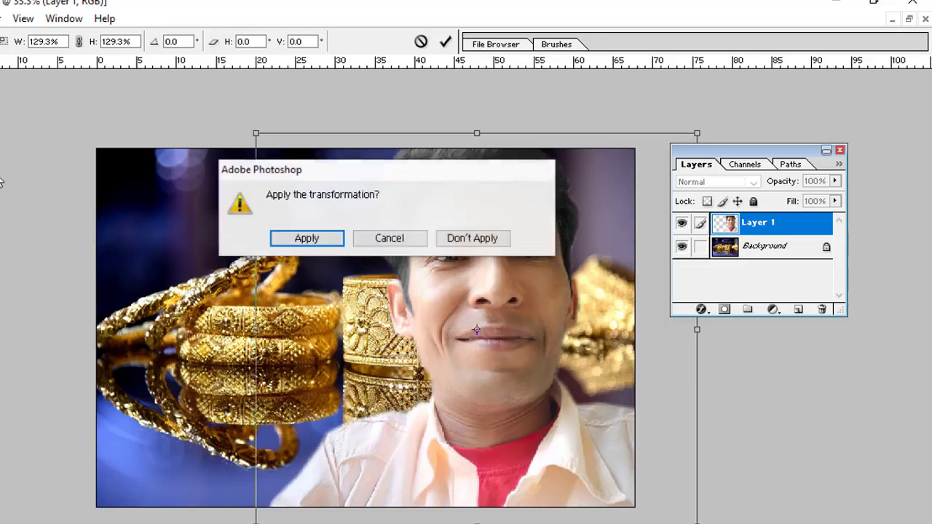
pyautogui.click(326, 234)
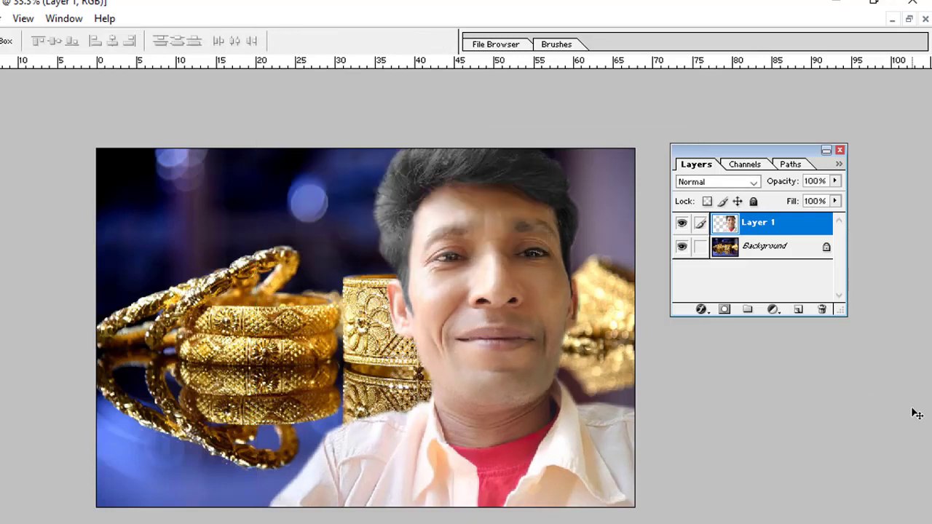